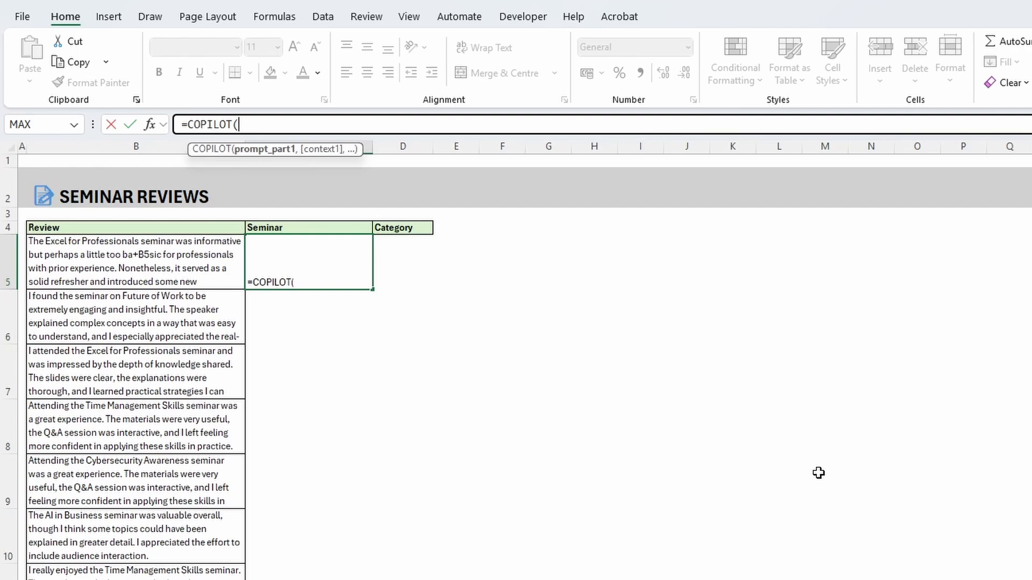
Complete the COPILOT formula in C5 with prompt "Give a cateogory to the following reviews and return name of the seminar and category" for reviews B5:B19
{"action": "type", "text": "Give a cateogr"}
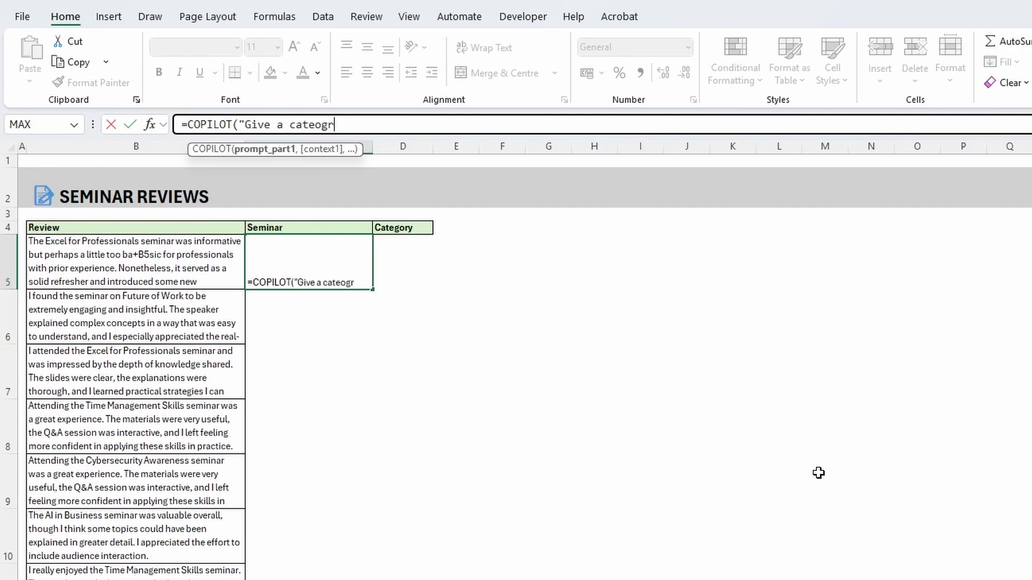
{"action": "key", "text": "BackSpace"}
{"action": "type", "text": "ory to the follow"}
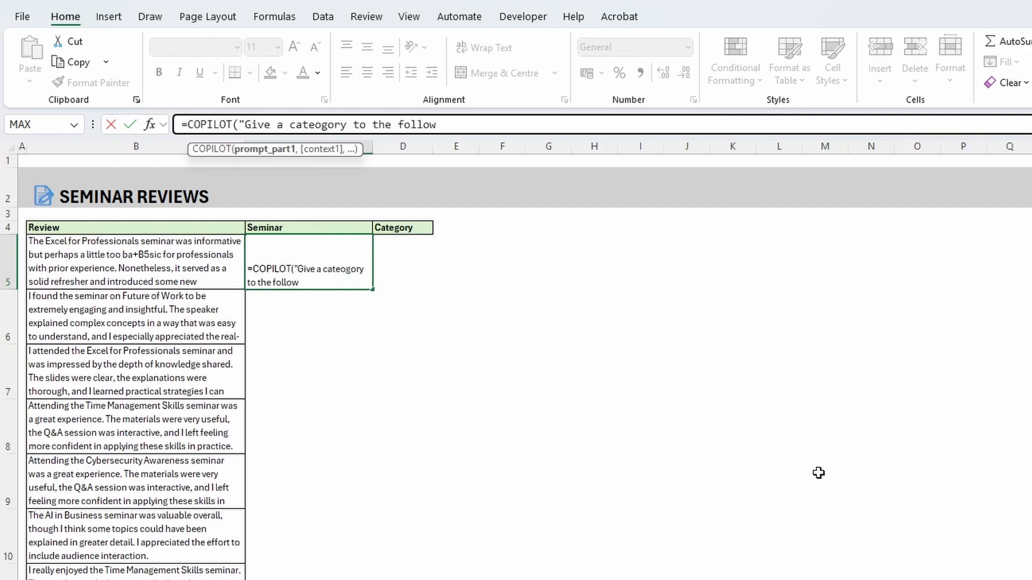
{"action": "type", "text": "ing reviews and return n"}
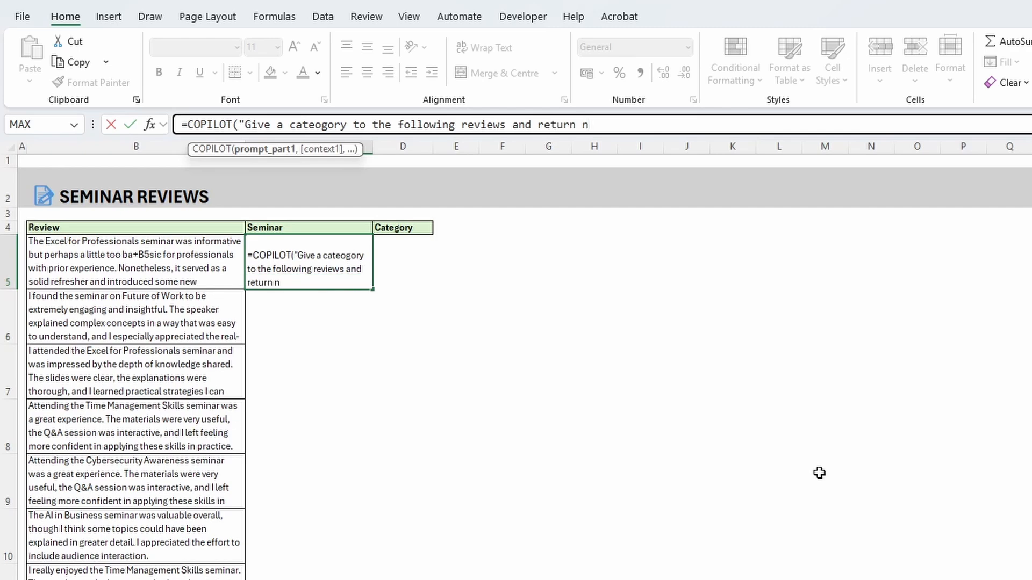
{"action": "type", "text": "ame of the seminar and categor"}
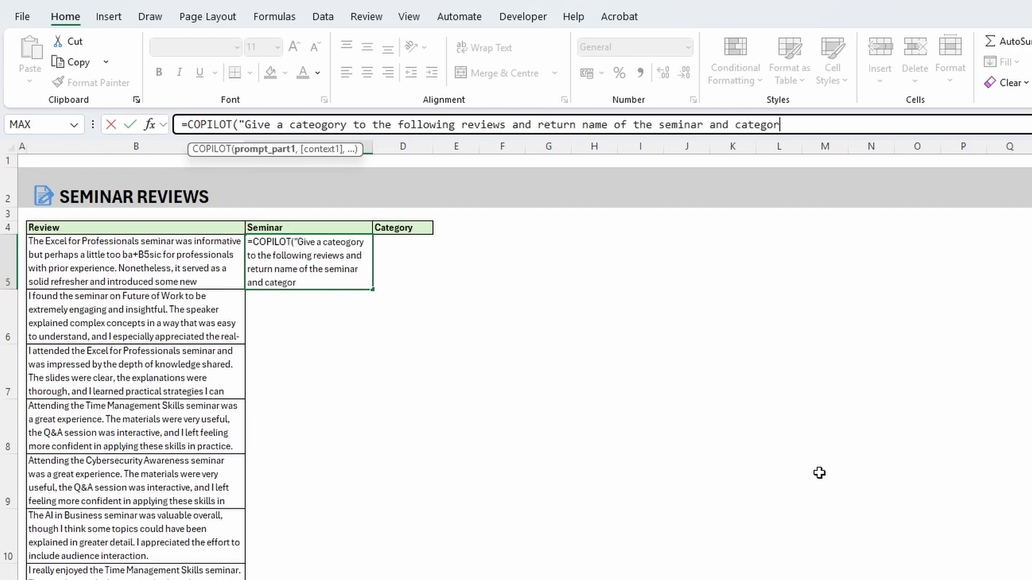
{"action": "type", "text": "y\","}
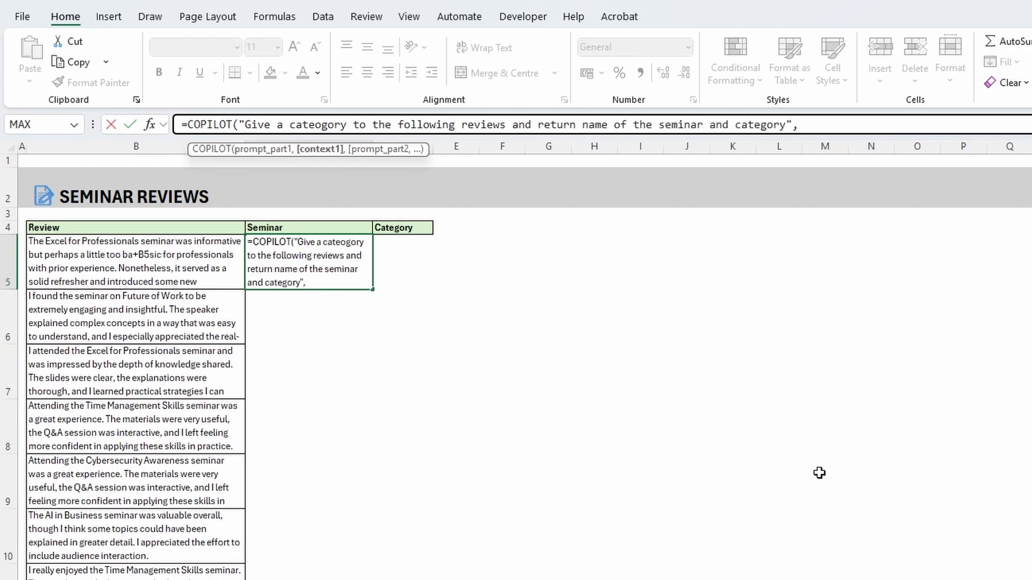
{"action": "left_click", "coordinate": [204, 282]}
{"action": "key", "text": "ctrl+shift+Down"}
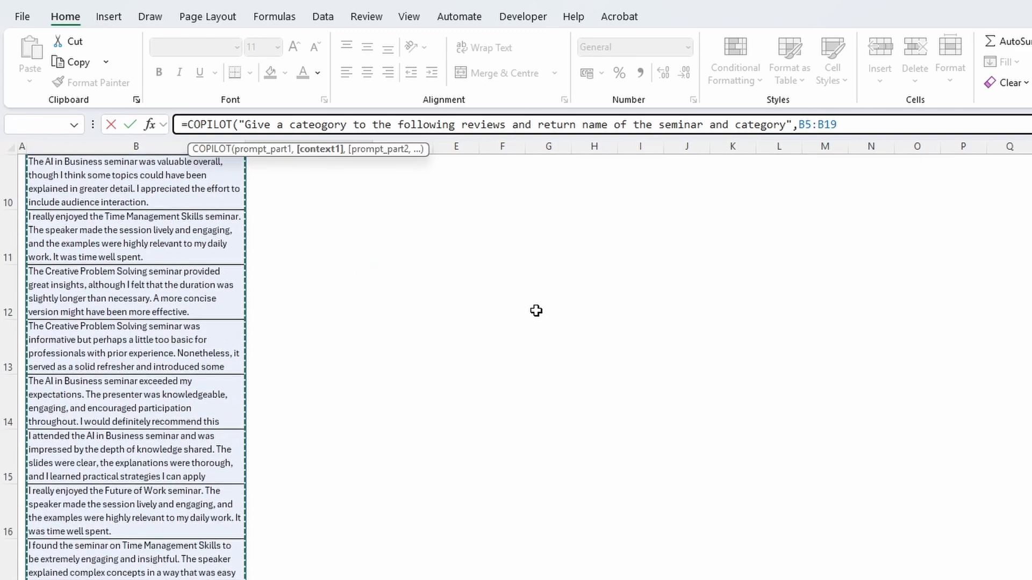
{"action": "key", "text": "Return"}
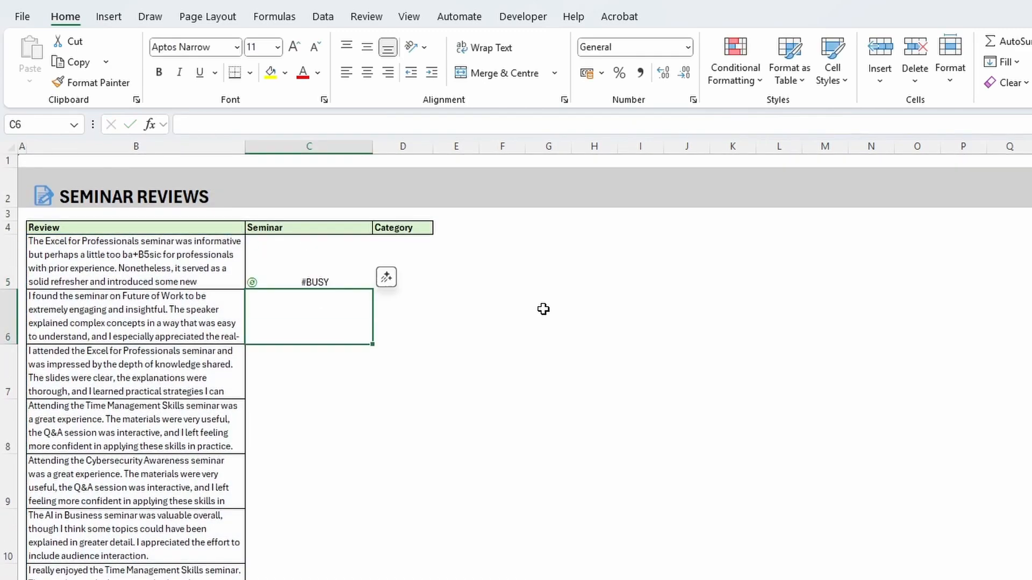
{"action": "left_click", "coordinate": [612, 280]}
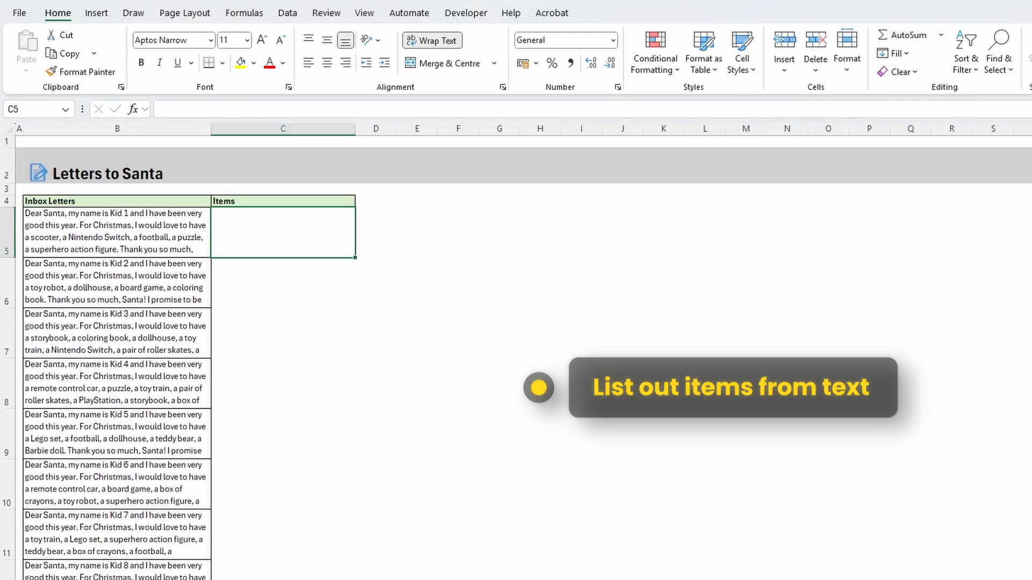
In C5, enter a COPILOT formula prompting "Extract only the list of items from this letter, create a comma-separated list for each row" for B5:B19
{"action": "type", "text": "=copilo"}
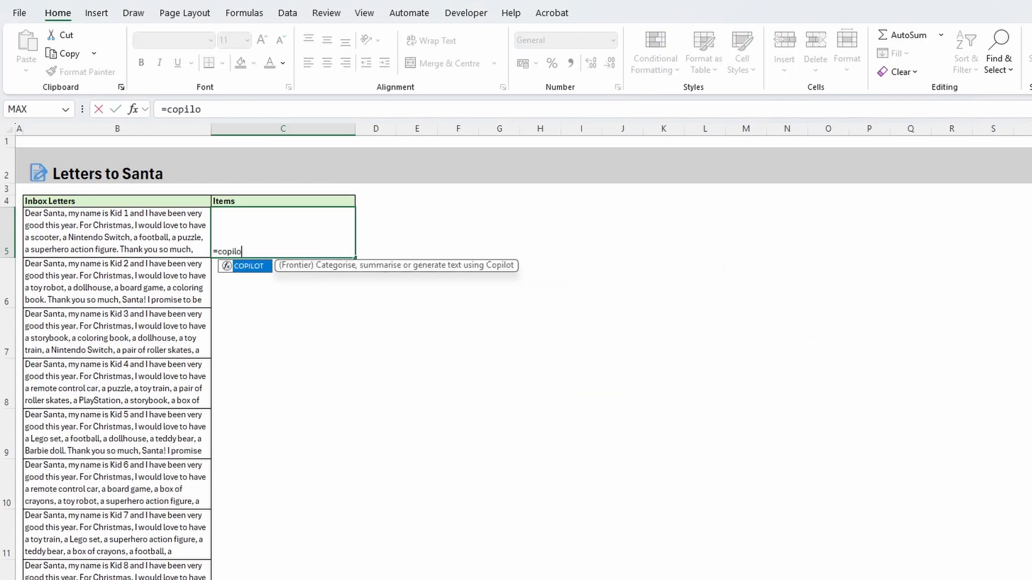
{"action": "type", "text": "t"}
{"action": "key", "text": "Tab"}
{"action": "type", "text": "\""}
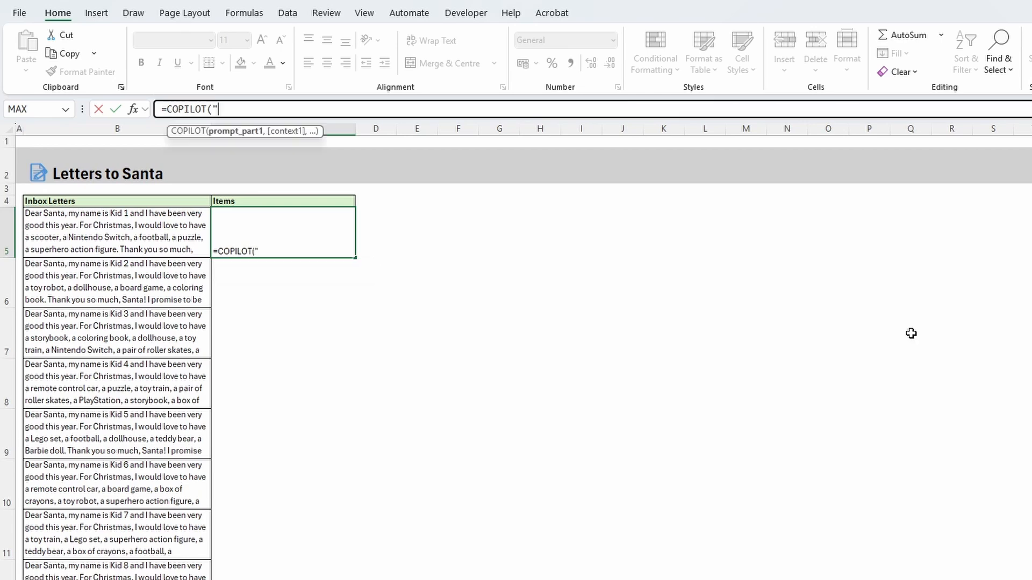
{"action": "type", "text": "Extract only the lis"}
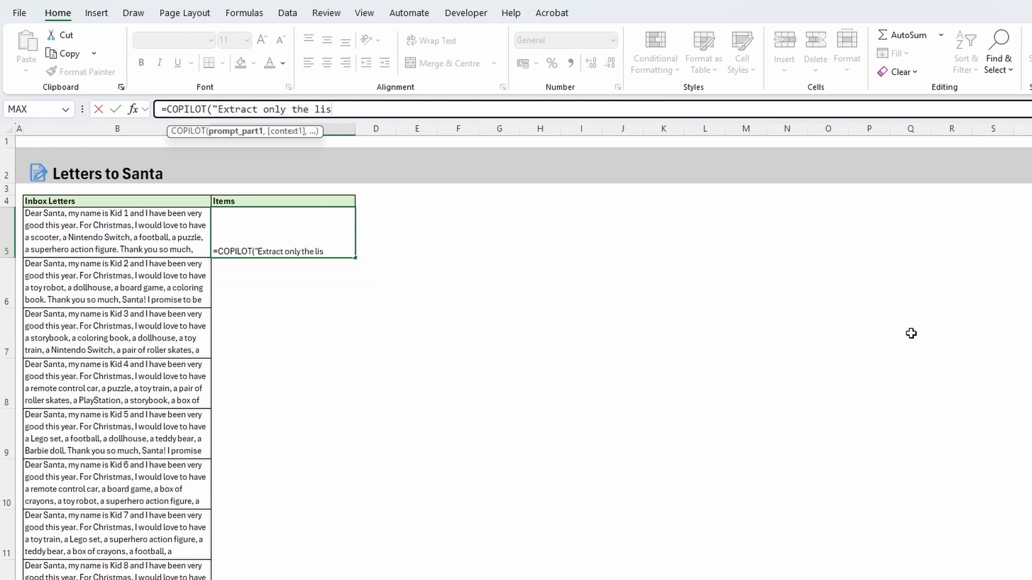
{"action": "type", "text": "t of items from this letter,"}
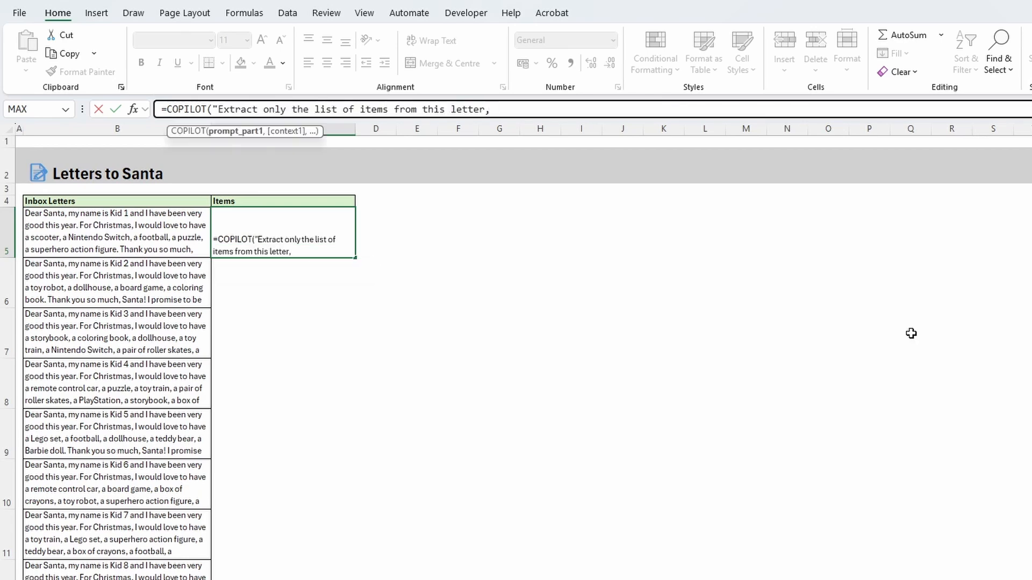
{"action": "type", "text": " create a comma-separated"}
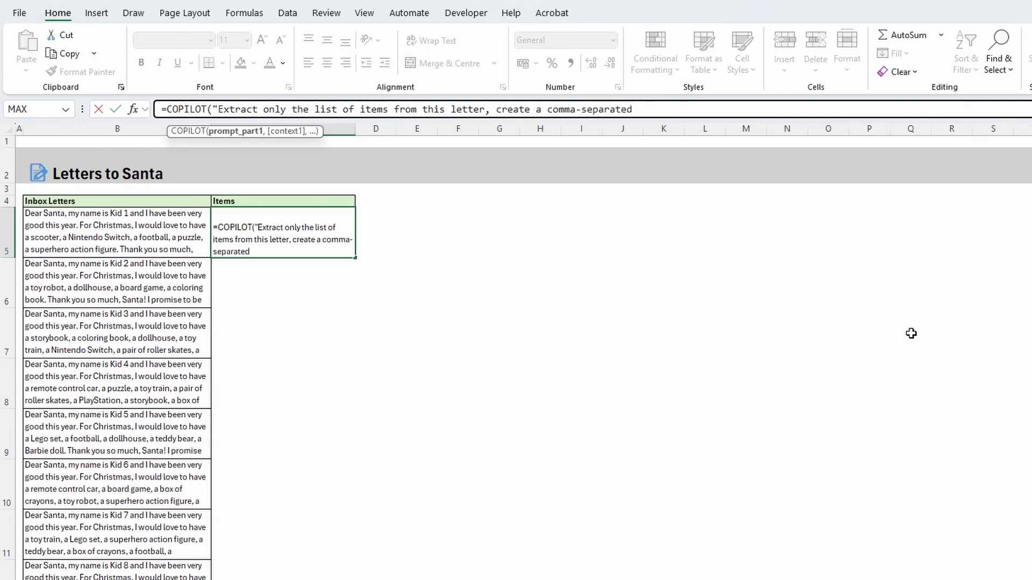
{"action": "type", "text": " list for each row\","}
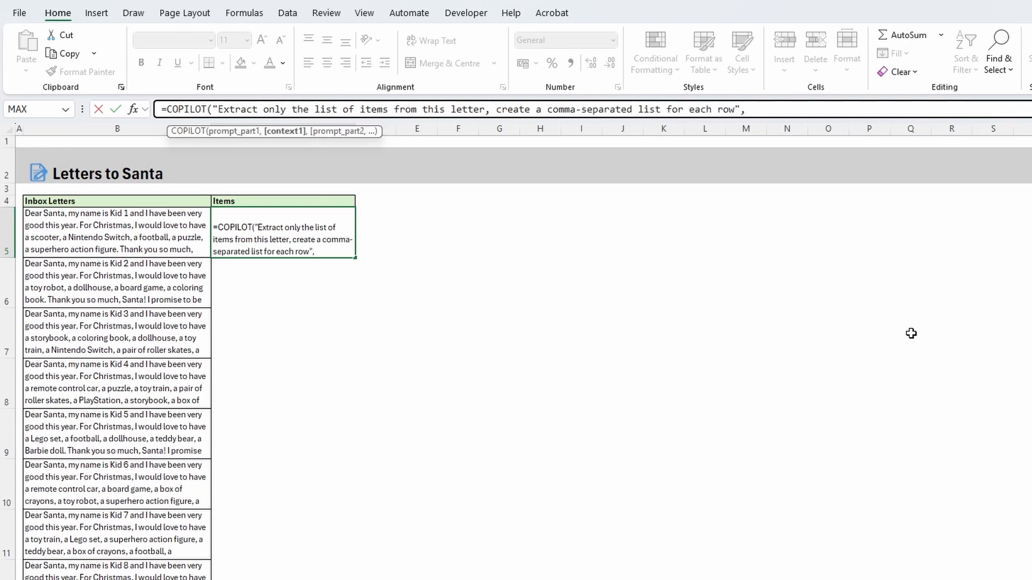
{"action": "left_click", "coordinate": [102, 229]}
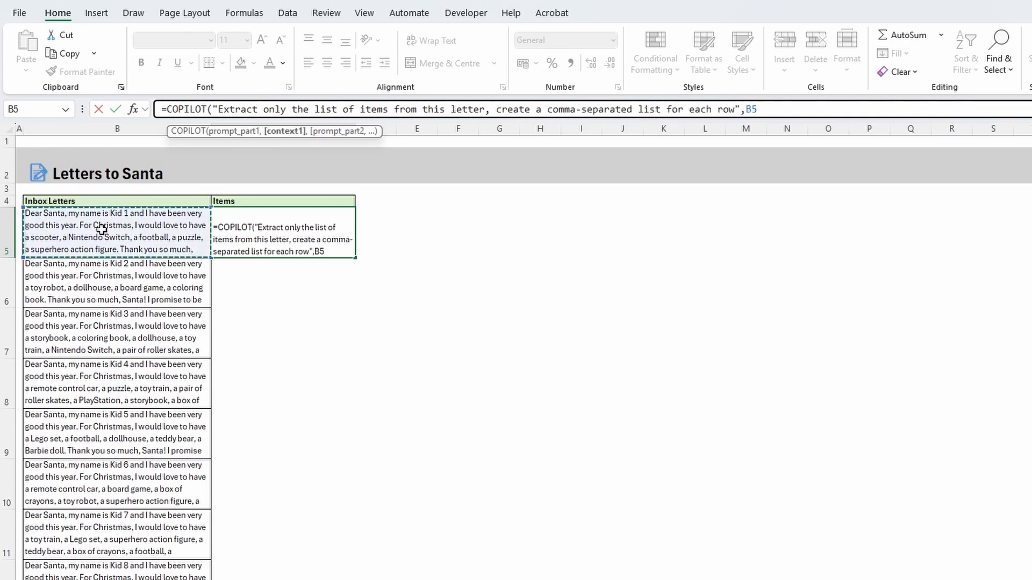
{"action": "key", "text": "ctrl+shift+Down"}
{"action": "type", "text": ")"}
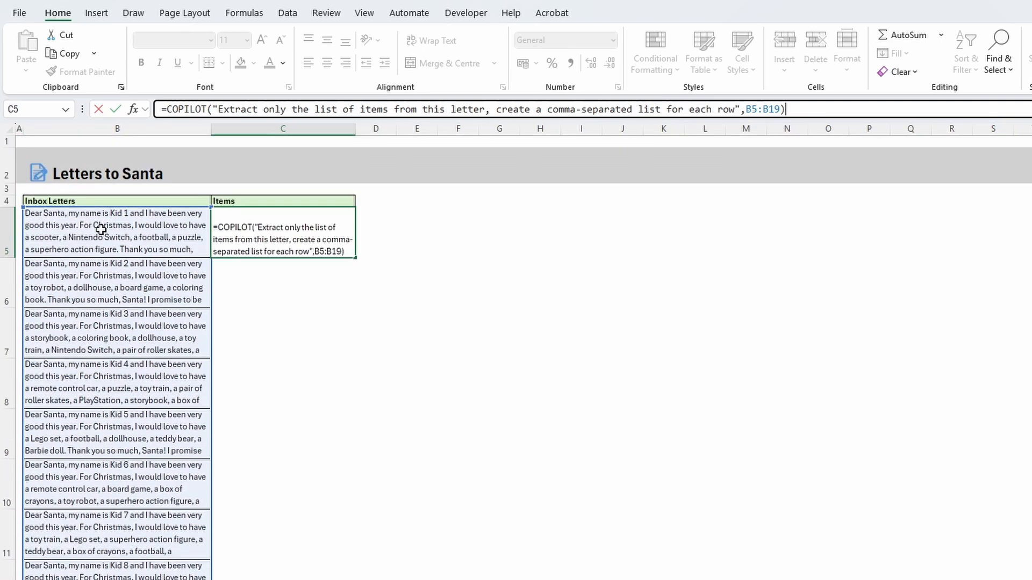
{"action": "key", "text": "Return"}
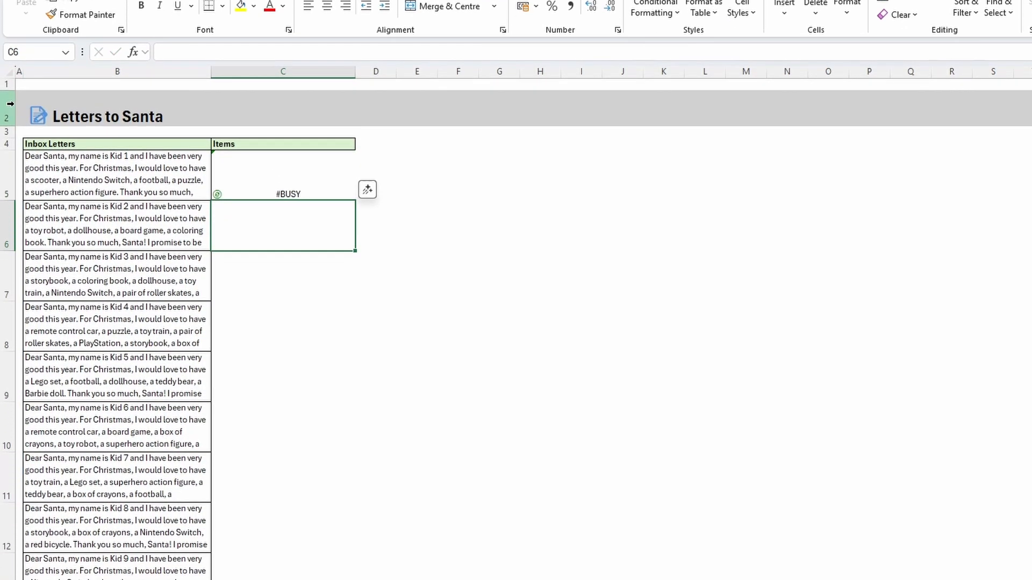
{"action": "left_click", "coordinate": [675, 140]}
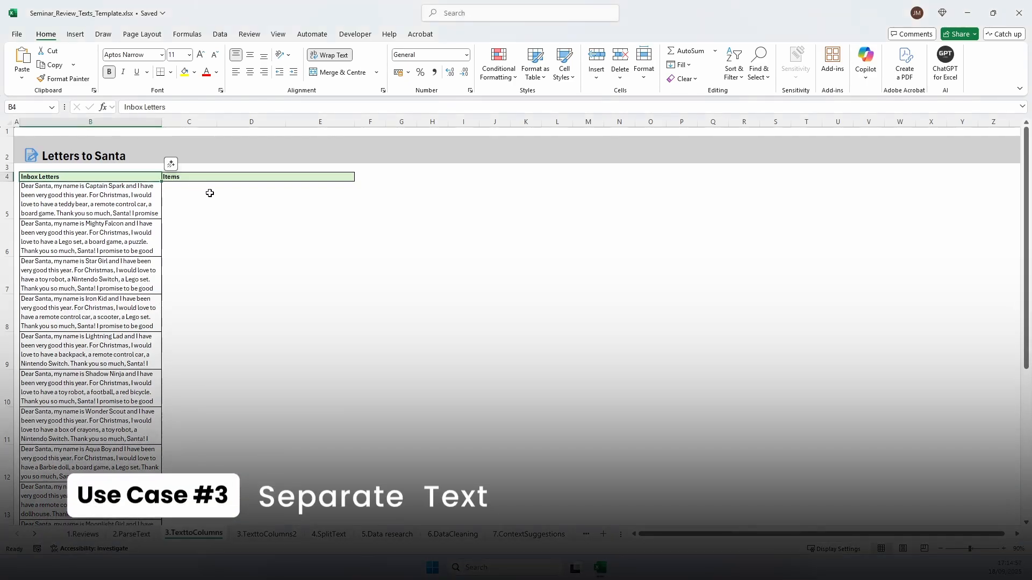
In C5 under Items, enter a COPILOT formula prompting "Extract only the list of items from this letter,separate them into individual columns" for B5:B19
{"action": "left_click", "coordinate": [233, 196]}
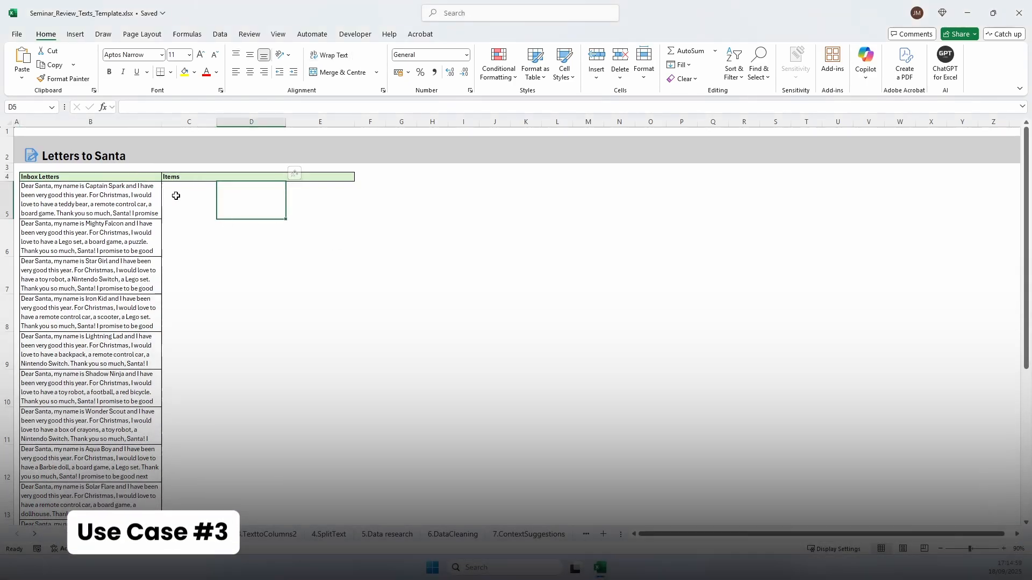
{"action": "left_click", "coordinate": [176, 195]}
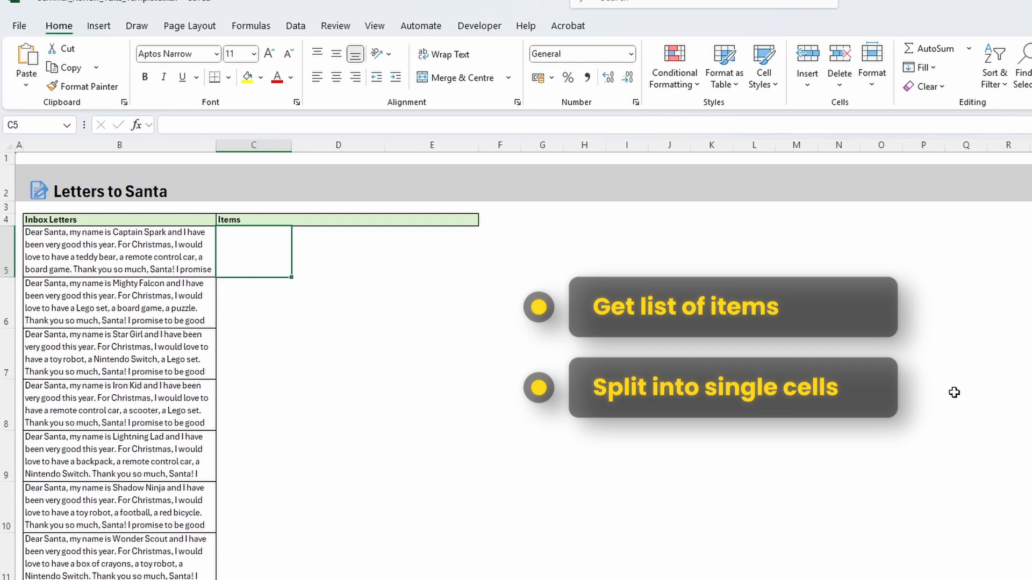
{"action": "left_click", "coordinate": [182, 124]}
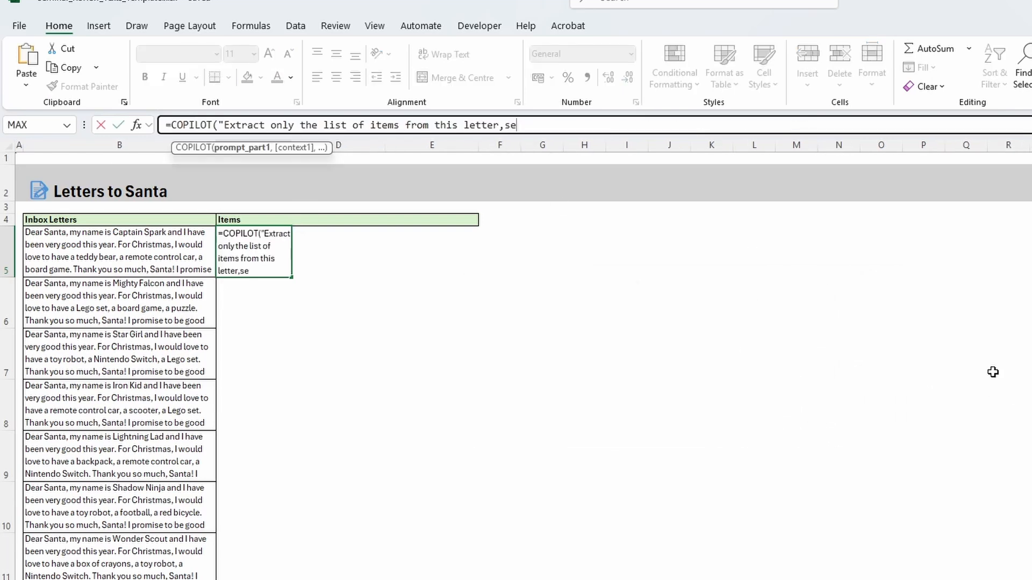
{"action": "type", "text": "parate them in"}
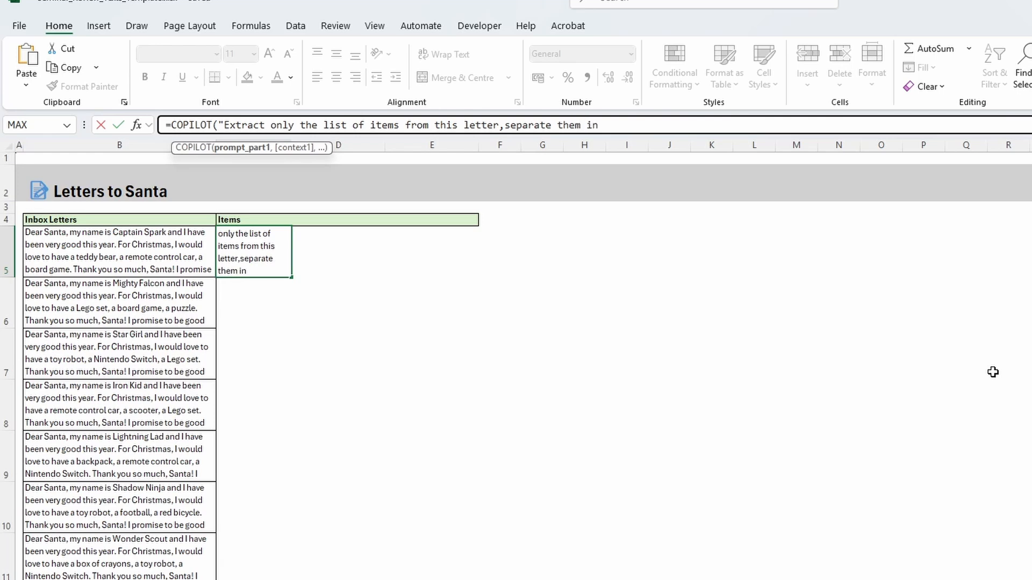
{"action": "type", "text": "to individual columns\""}
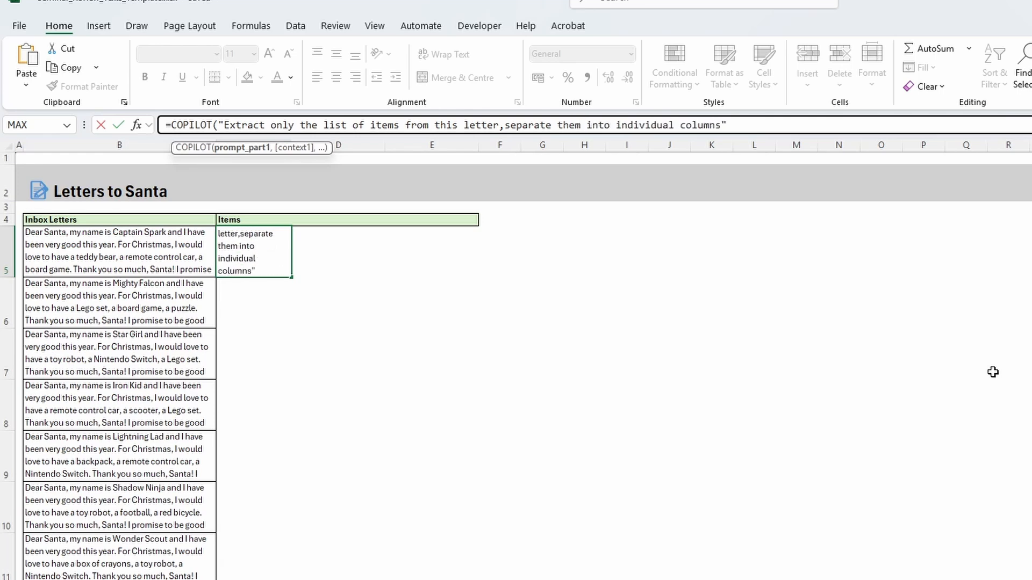
{"action": "type", "text": ","}
{"action": "key", "text": "Left"}
{"action": "key", "text": "ctrl+shift+Down"}
{"action": "scroll", "coordinate": [793, 368], "scroll_direction": "up", "scroll_amount": 5}
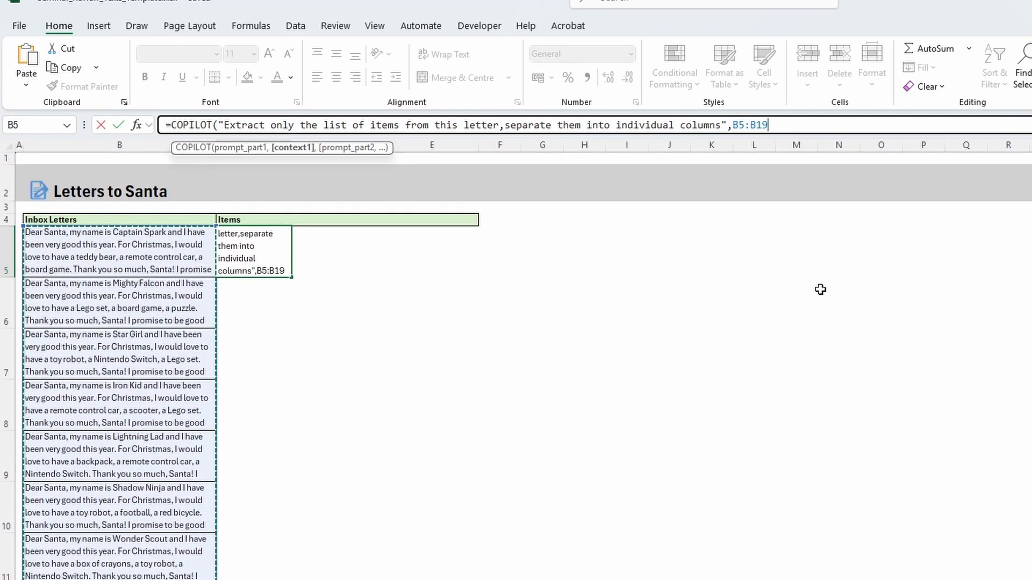
{"action": "key", "text": "Return"}
{"action": "left_click", "coordinate": [821, 289]}
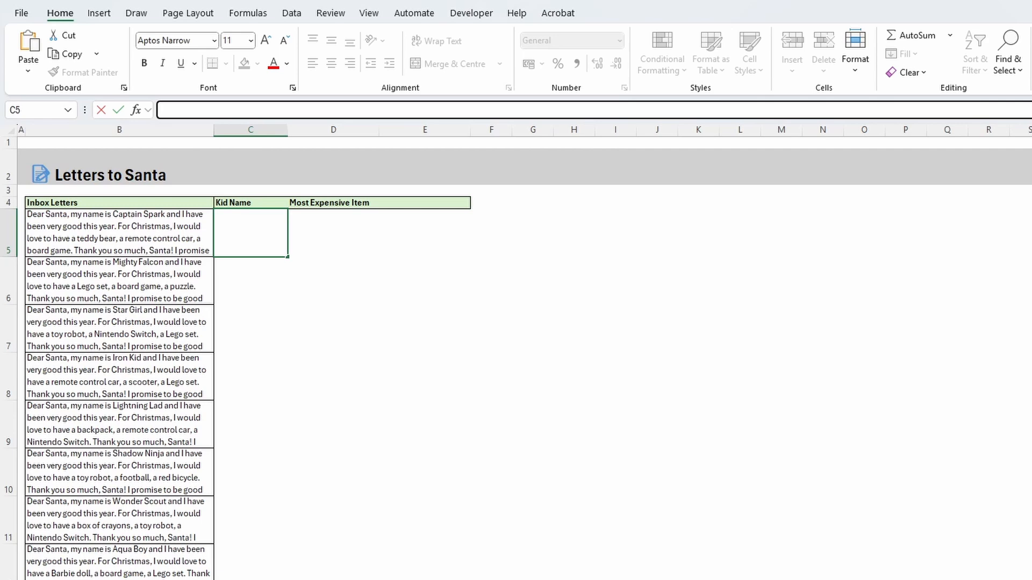
Begin a COPILOT formula in C5 under Kid Name with the prompt "please extract the following data" and letters B5:B19 as context
{"action": "type", "text": "=copil"}
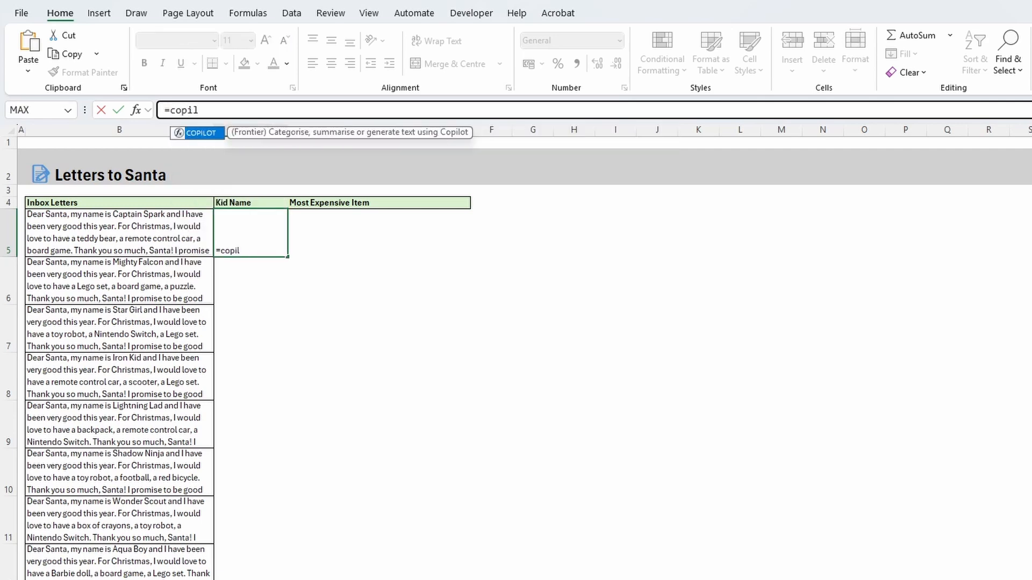
{"action": "type", "text": "ot"}
{"action": "key", "text": "Tab"}
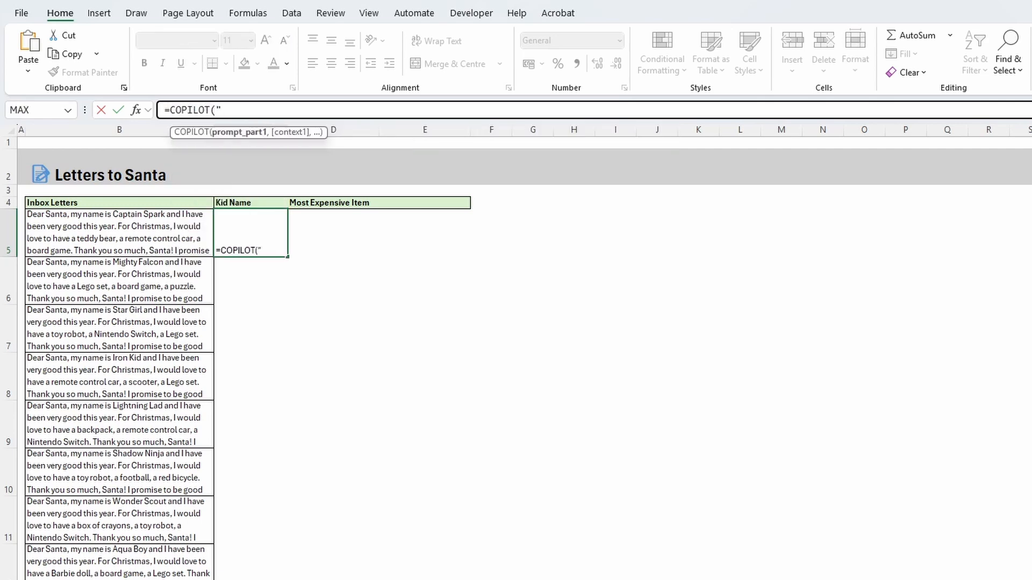
{"action": "type", "text": "\"please extract"}
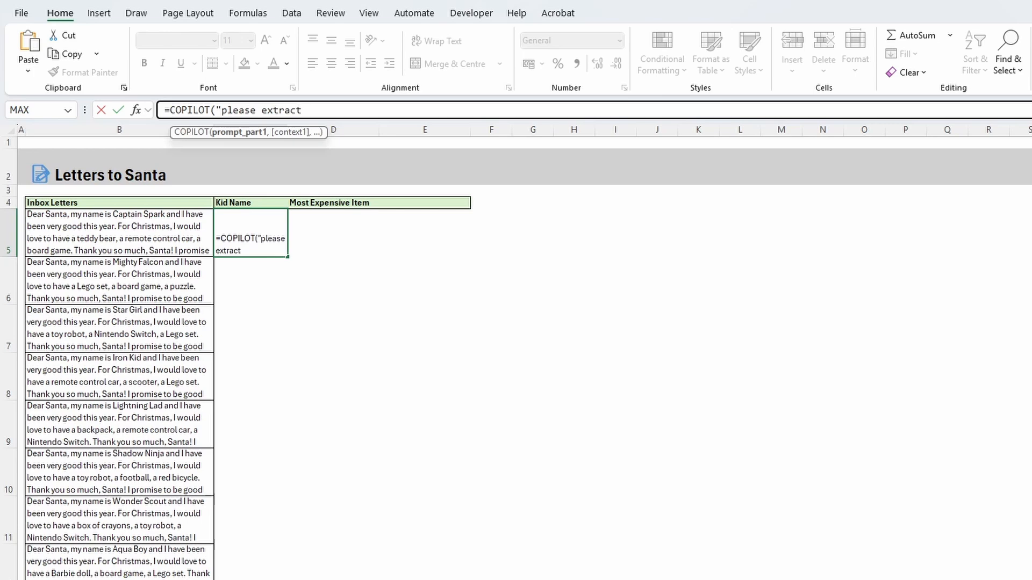
{"action": "type", "text": " the following data\","}
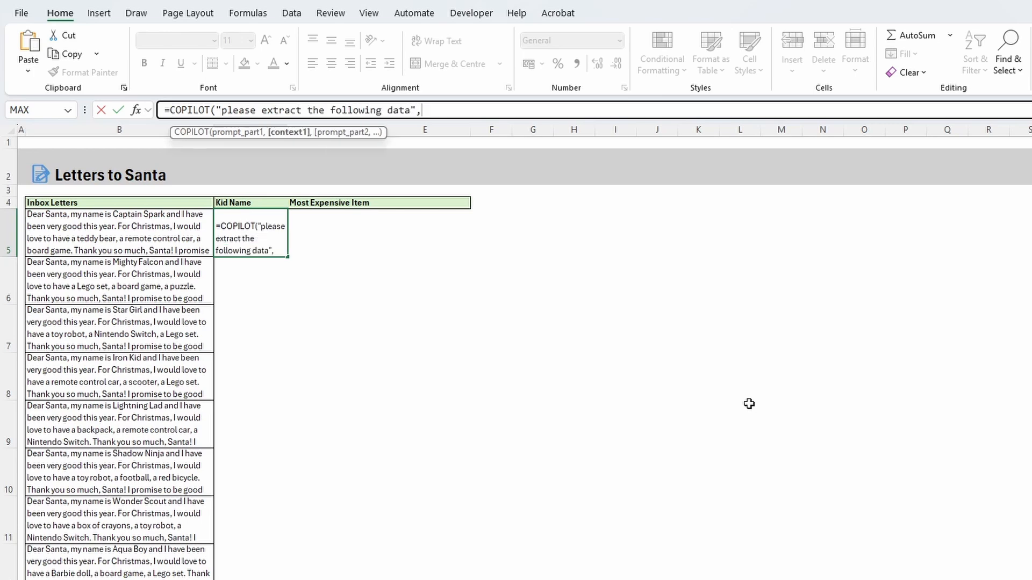
{"action": "key", "text": "Left"}
{"action": "key", "text": "ctrl+shift+Down"}
{"action": "key", "text": "ctrl+BackSpace"}
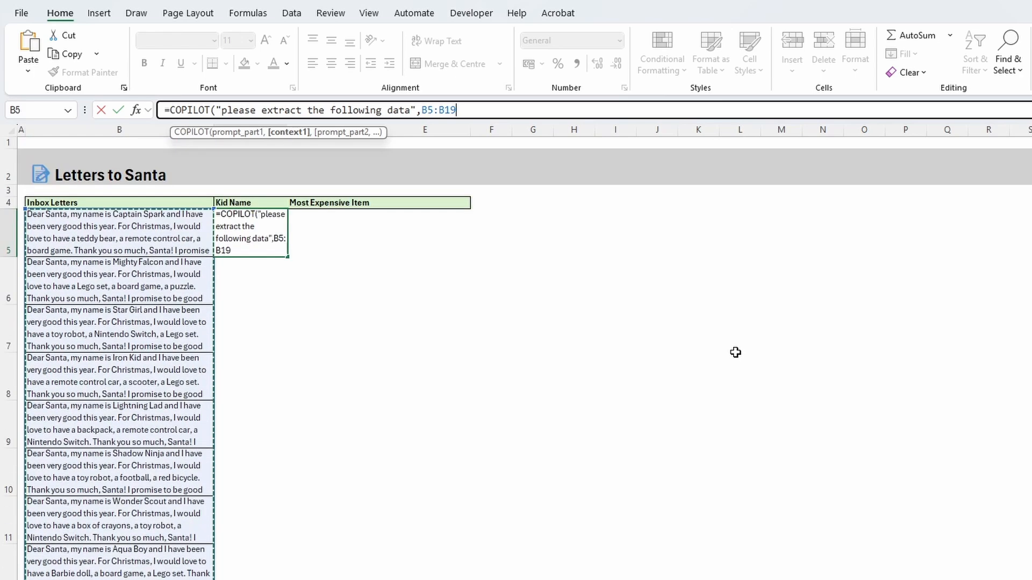
Add the second prompt "into the following columns" with headers C4:D4 as its context, and commit the COPILOT formula
{"action": "type", "text": ",\"into the fol"}
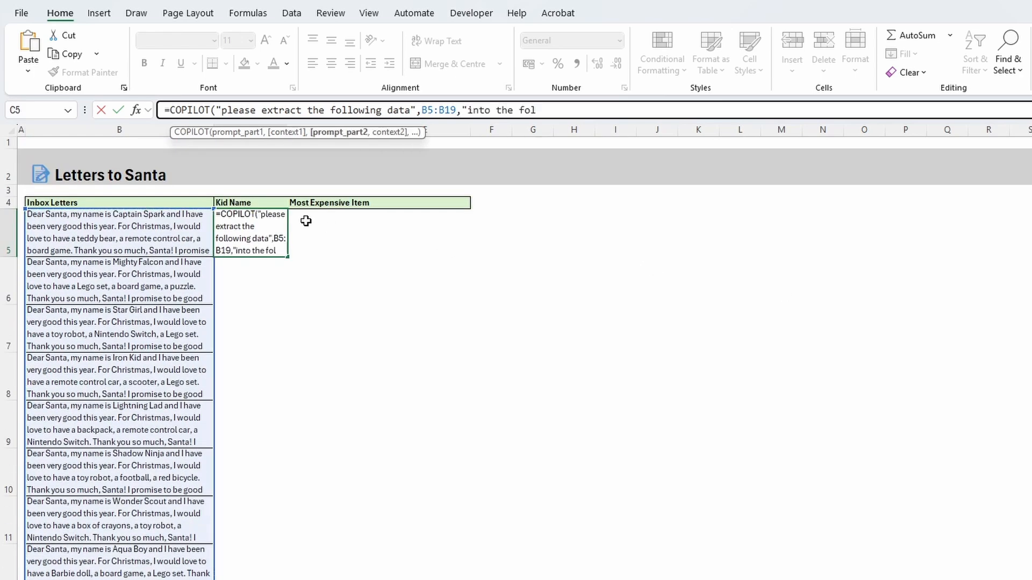
{"action": "type", "text": "lowing columns\""}
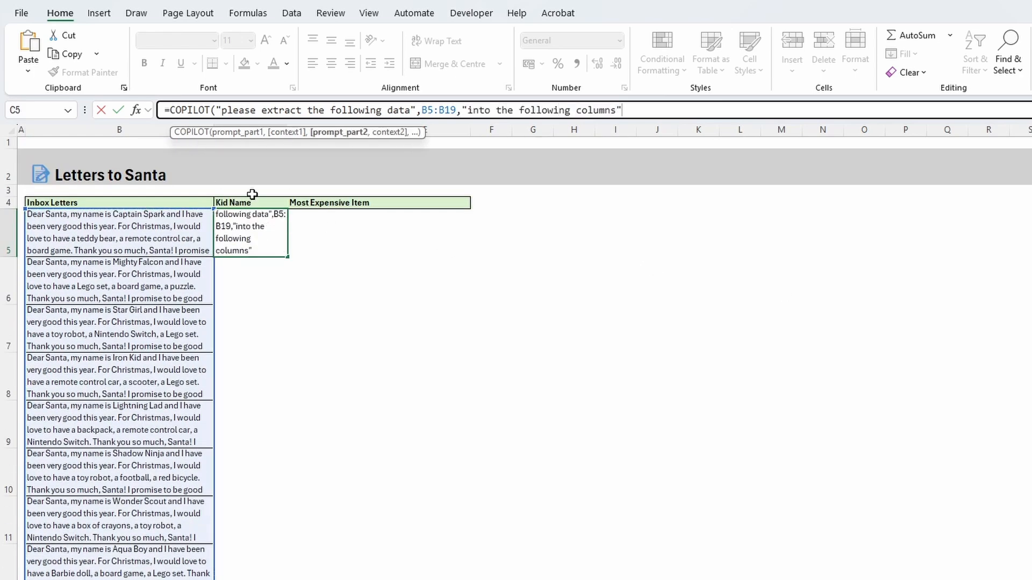
{"action": "type", "text": ","}
{"action": "left_click_drag", "start_coordinate": [250, 203], "coordinate": [369, 203]}
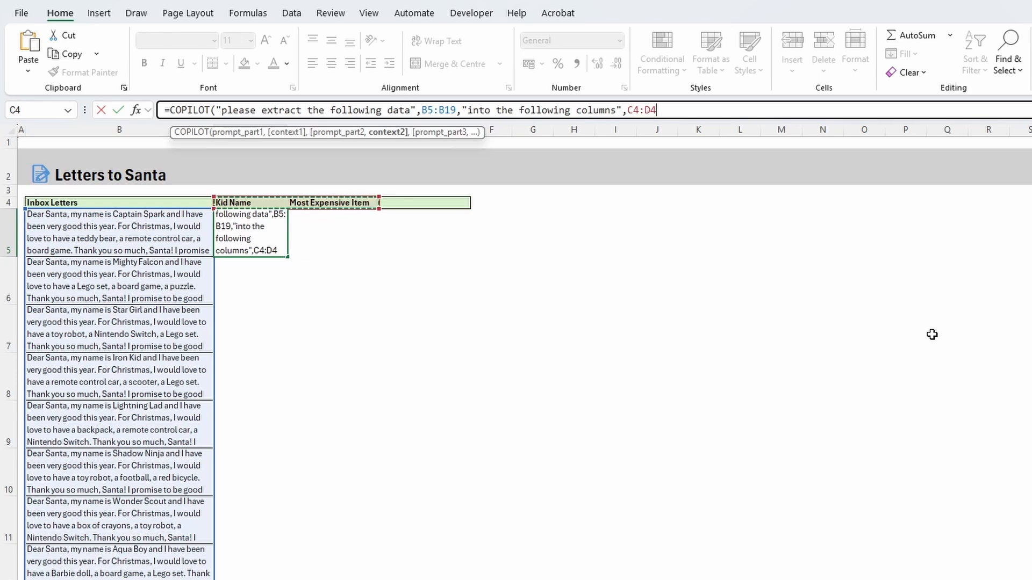
{"action": "type", "text": ")"}
{"action": "key", "text": "Return"}
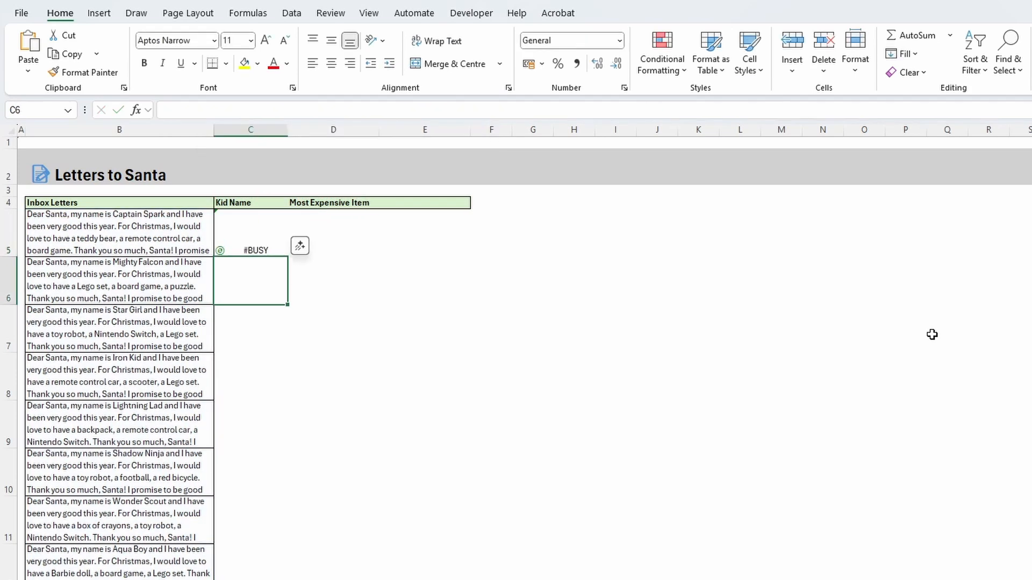
{"action": "left_click", "coordinate": [932, 335]}
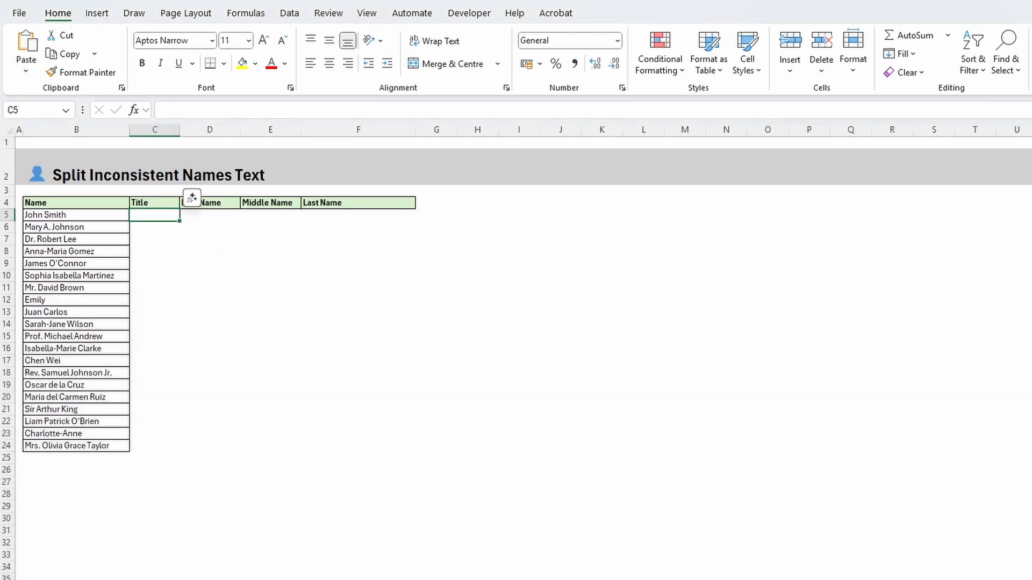
{"action": "left_click", "coordinate": [68, 217]}
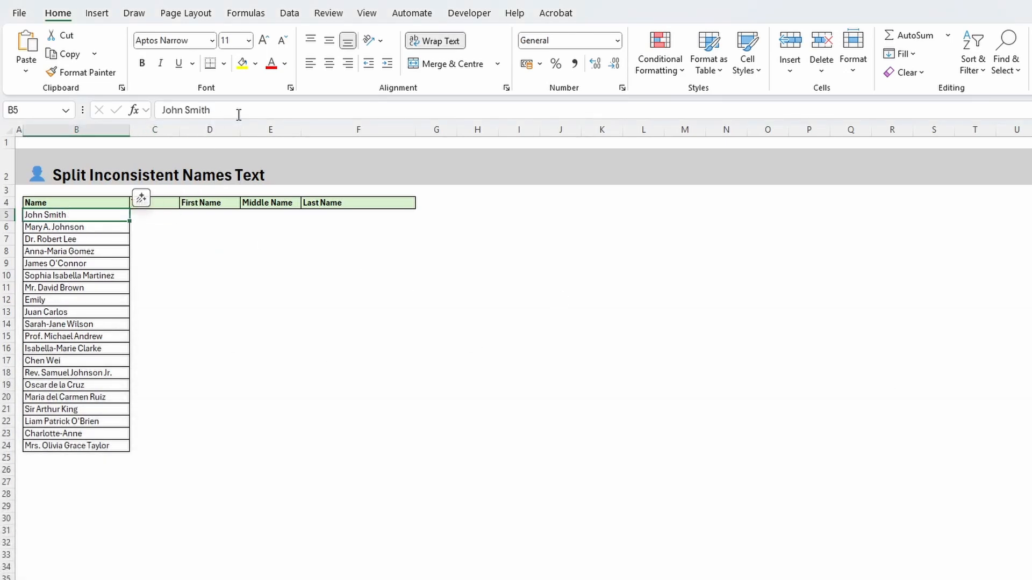
{"action": "left_click", "coordinate": [644, 215]}
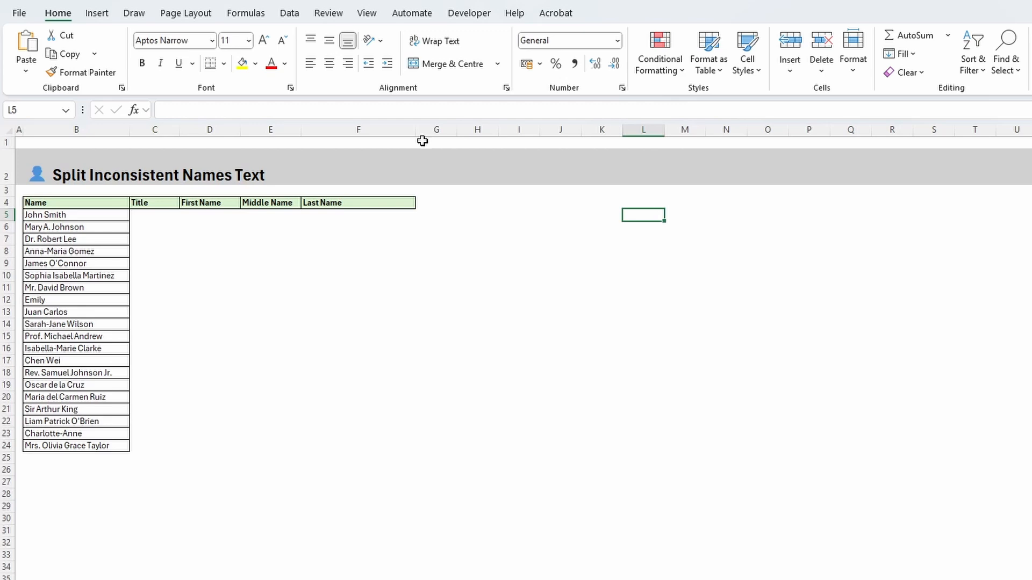
Begin a COPILOT formula in C5 under Title with the prompt "separate the following names" and names B5:B24 as context
{"action": "left_click", "coordinate": [155, 214]}
{"action": "left_click", "coordinate": [208, 118]}
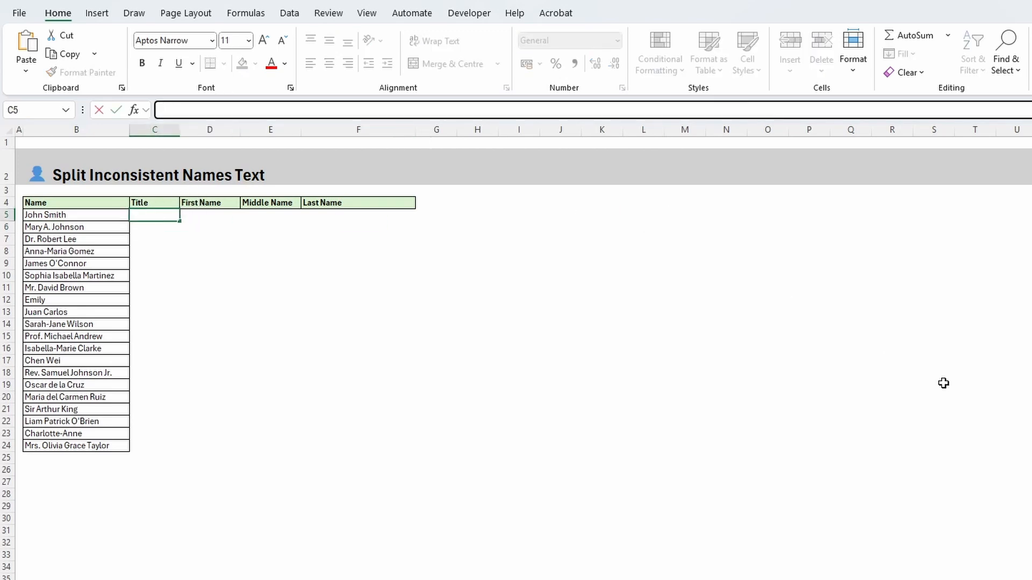
{"action": "type", "text": "=copil"}
{"action": "key", "text": "Tab"}
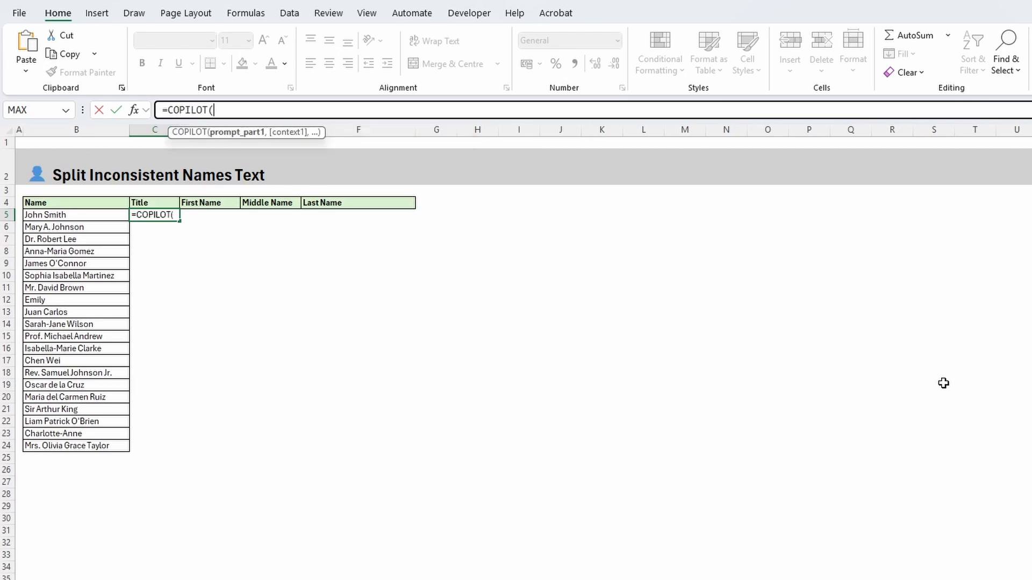
{"action": "type", "text": "\"separate the following names\","}
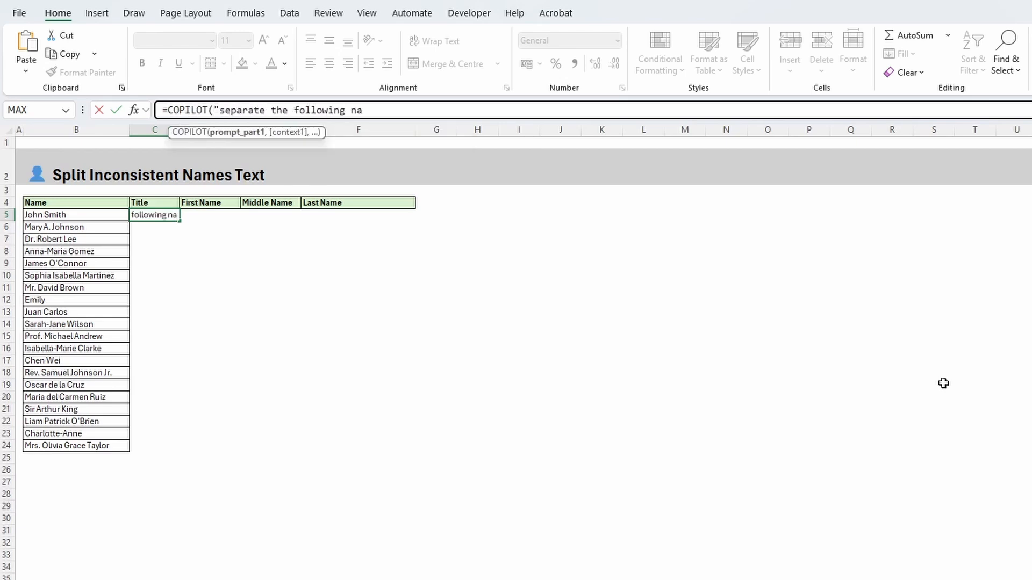
{"action": "left_click", "coordinate": [55, 215]}
{"action": "key", "text": "ctrl+shift+Down"}
{"action": "type", "text": ","}
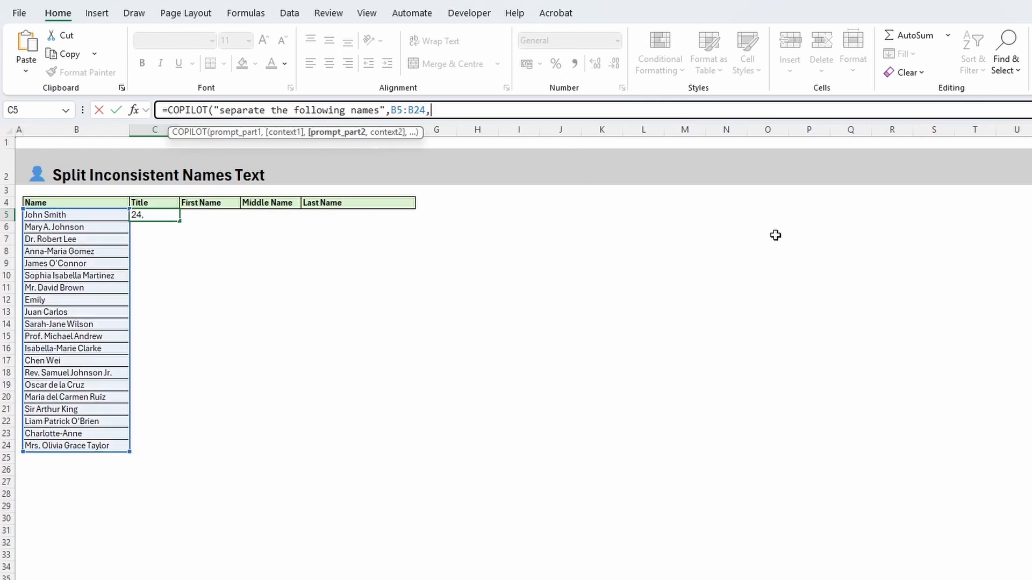
{"action": "type", "text": "\"into these co"}
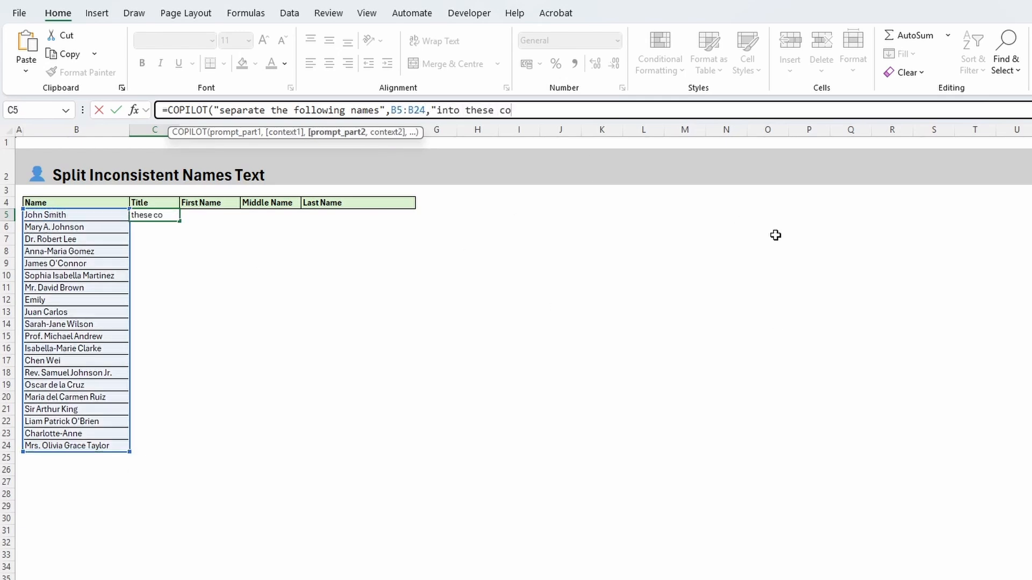
{"action": "type", "text": "lumns\","}
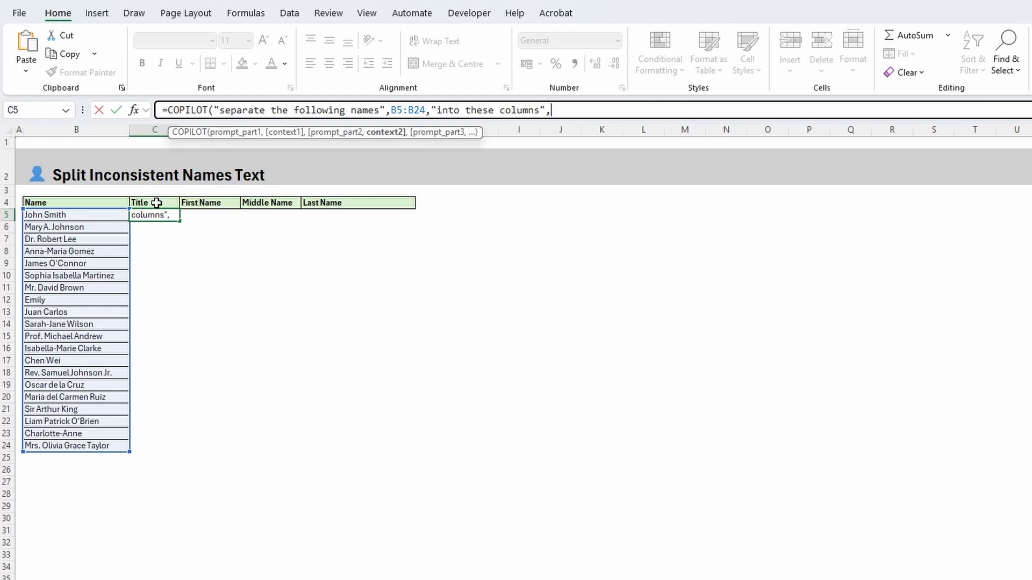
Add the second prompt "into these columns" with headers C4:F4 as its context, and commit the COPILOT formula
{"action": "left_click_drag", "start_coordinate": [157, 203], "coordinate": [309, 202]}
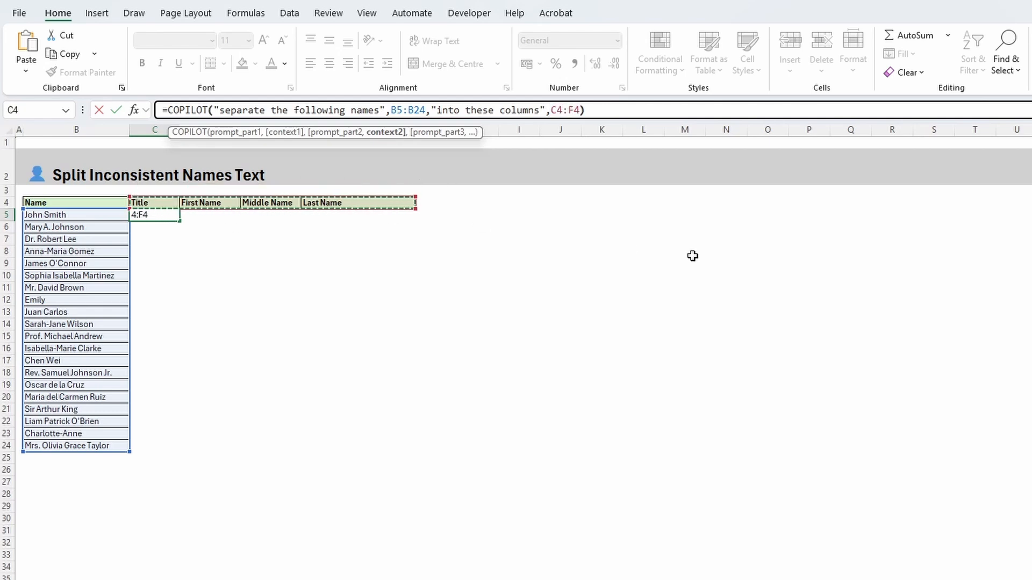
{"action": "type", "text": ")"}
{"action": "key", "text": "Return"}
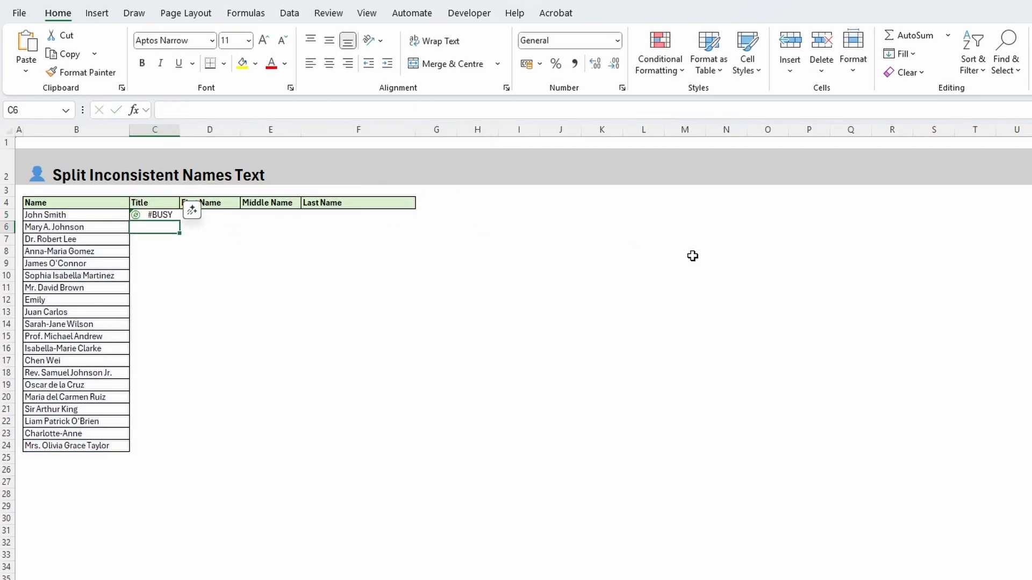
{"action": "left_click", "coordinate": [692, 256]}
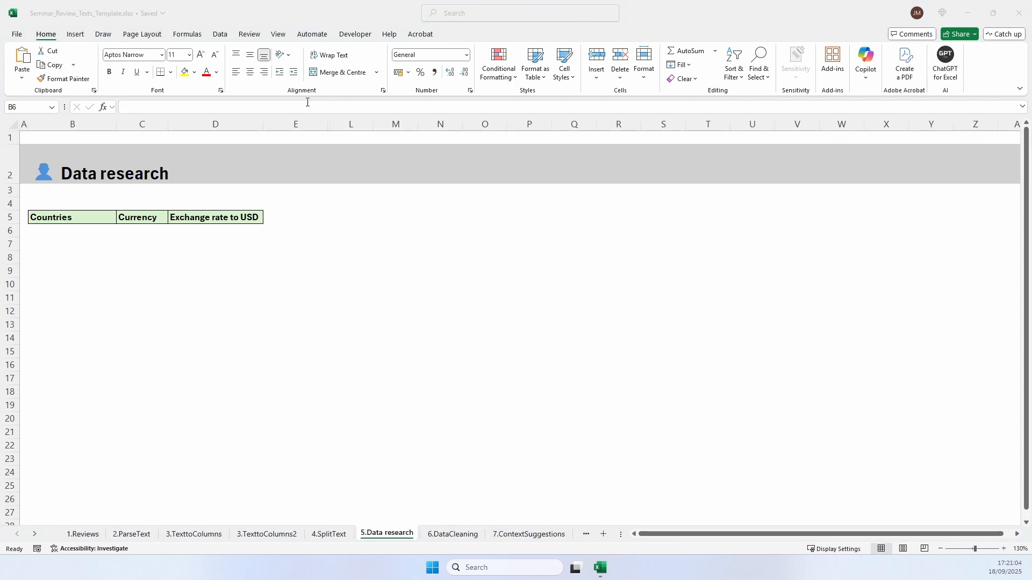
Begin a COPILOT formula in B6 under Countries with the prompt text Can you give me a list of all the countries in Europe
{"action": "left_click", "coordinate": [386, 106]}
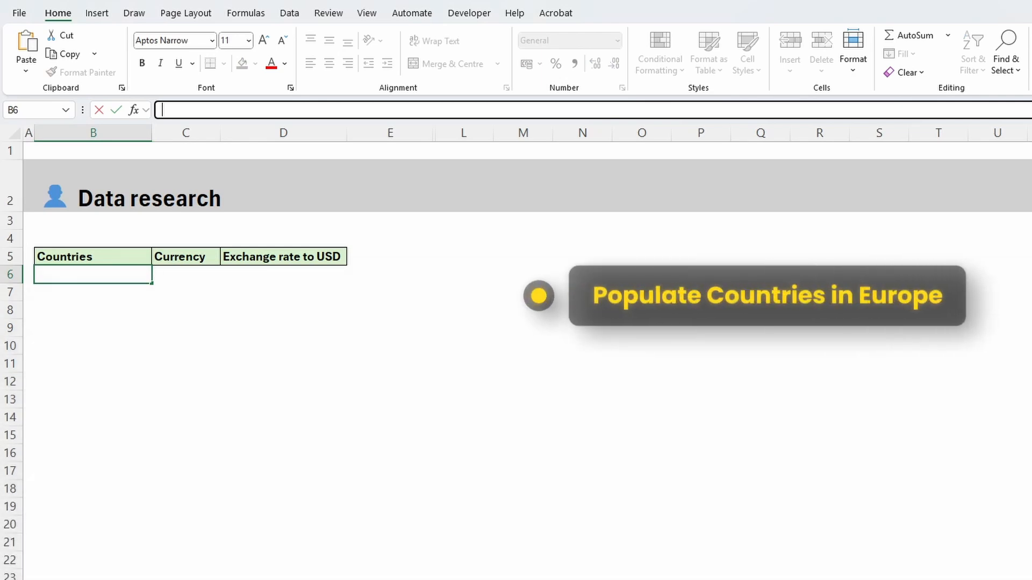
{"action": "type", "text": "="}
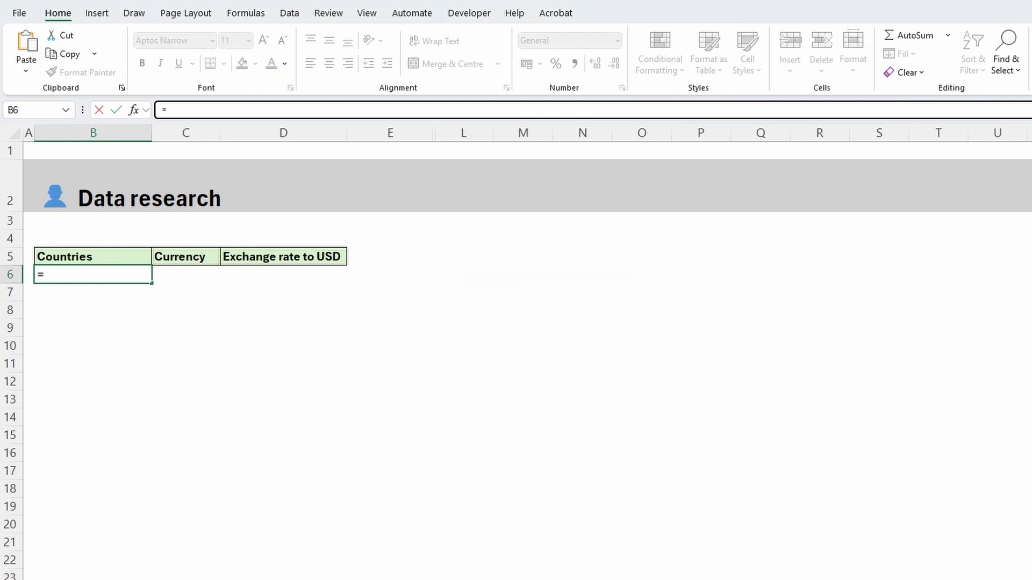
{"action": "type", "text": "copil"}
{"action": "key", "text": "Tab"}
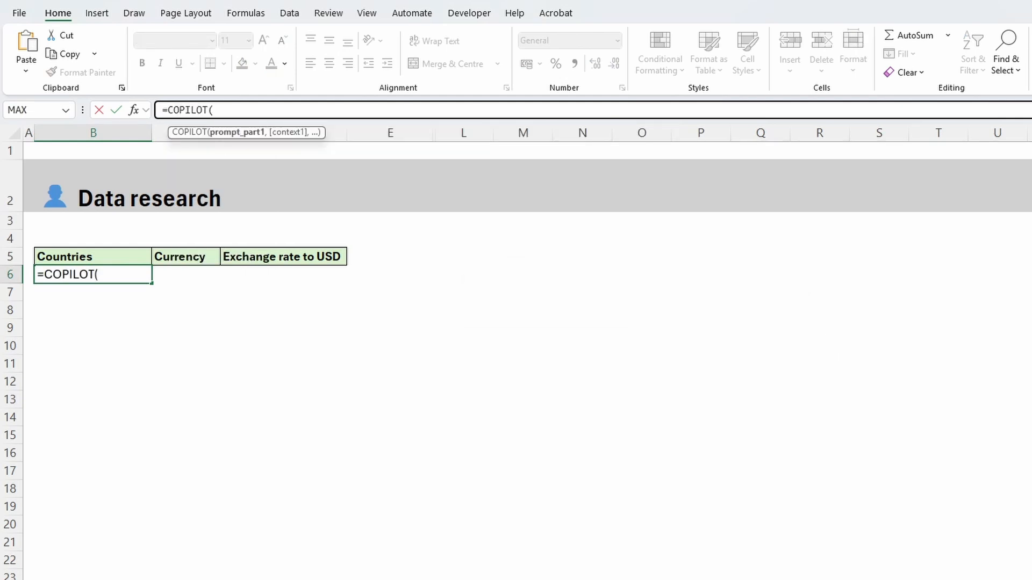
{"action": "type", "text": "Can you give me a list of "}
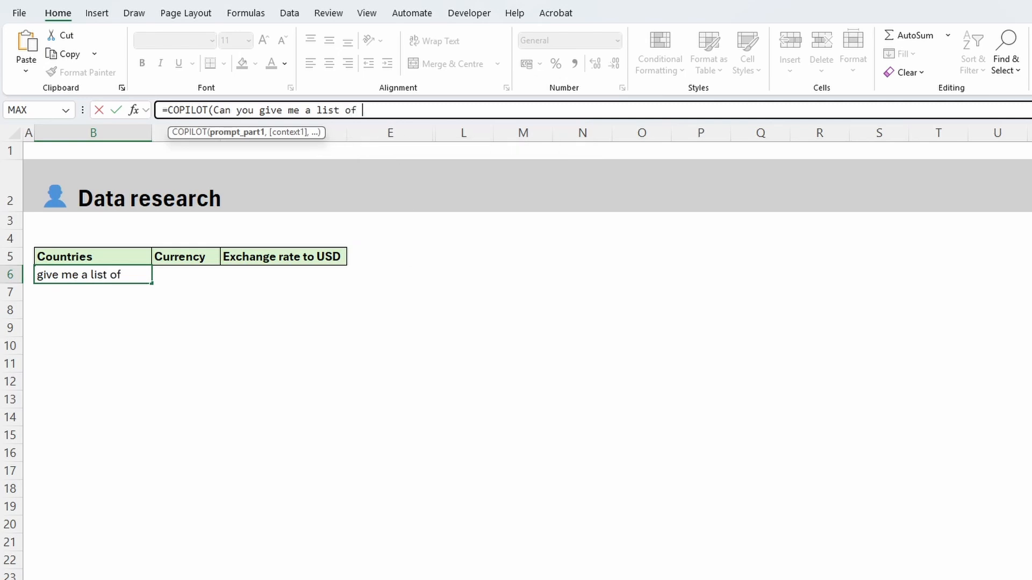
{"action": "type", "text": "all the countries in Europe"}
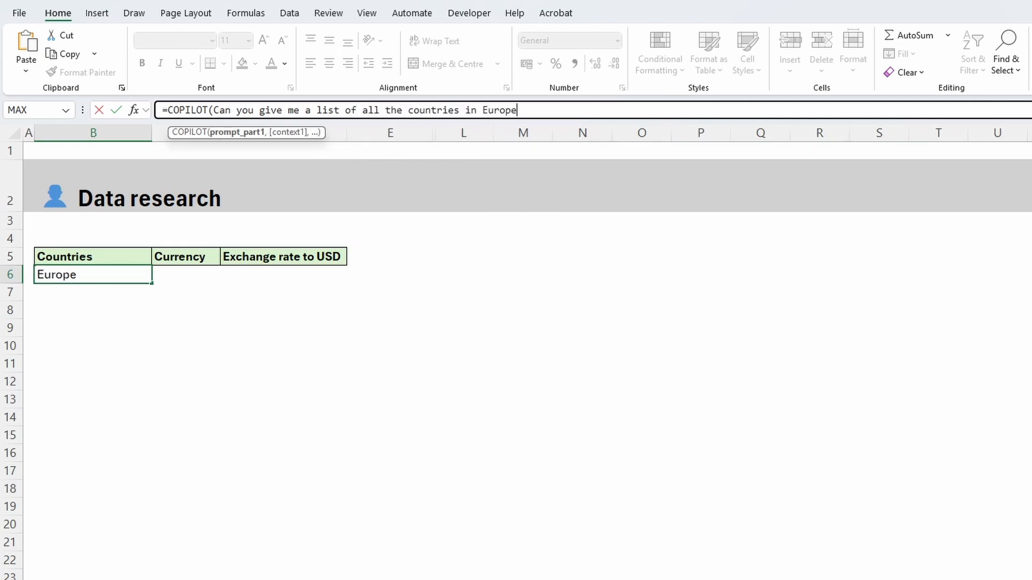
Enclose the countries prompt in quotation marks, close the parenthesis and commit the COPILOT formula in B6
{"action": "left_click", "coordinate": [213, 110]}
{"action": "type", "text": "\""}
{"action": "left_click", "coordinate": [640, 103]}
{"action": "type", "text": "\")"}
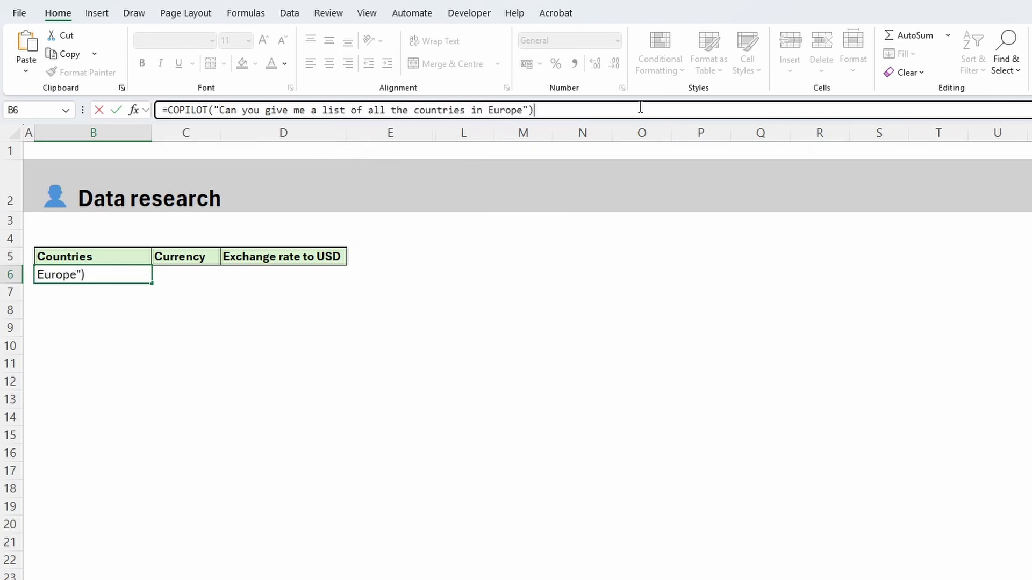
{"action": "key", "text": "Return"}
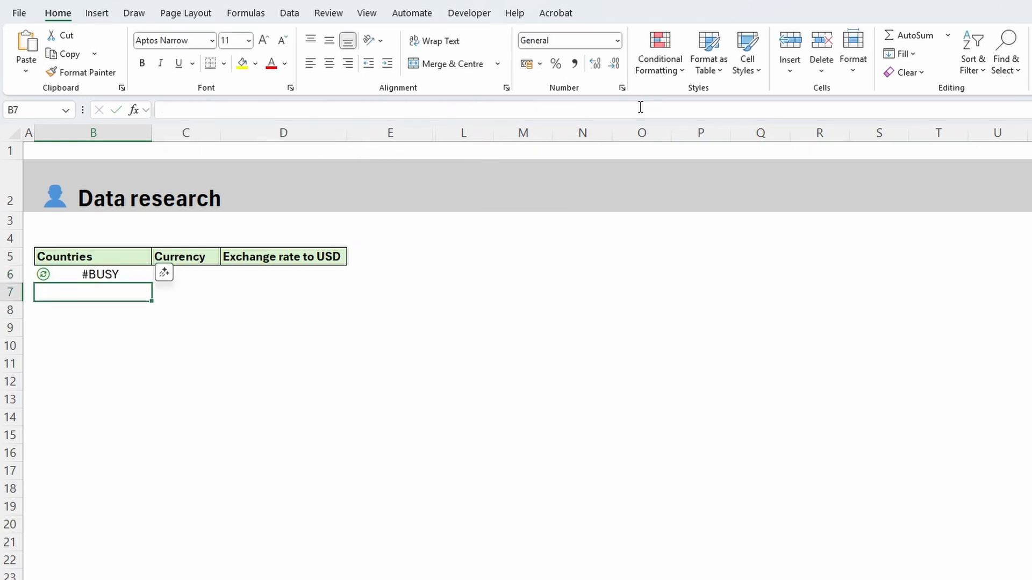
{"action": "left_click", "coordinate": [497, 313]}
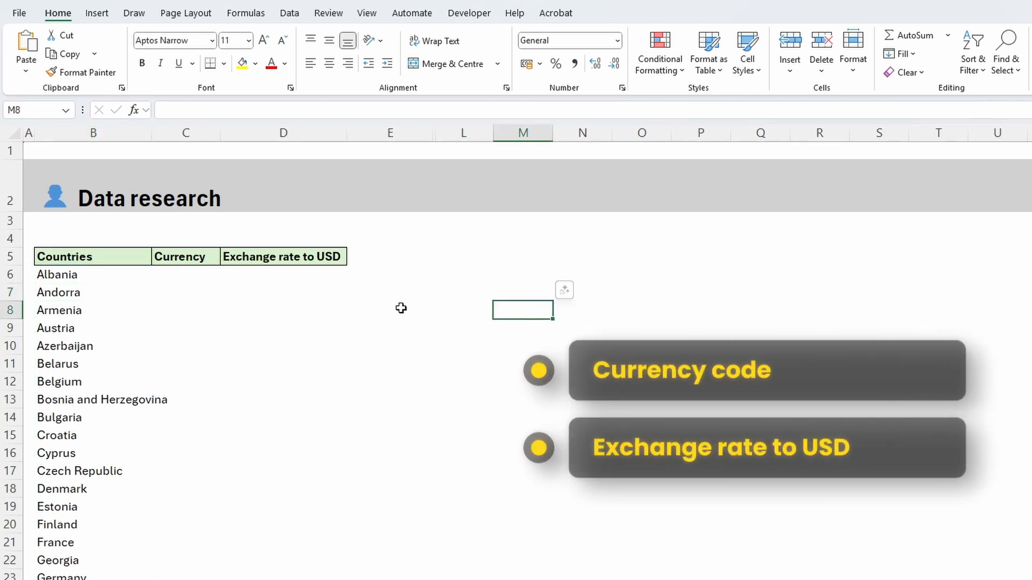
Begin a COPILOT formula in C6 with prompt "Can you give me only currency code and exchange rate to USD of the following countries" and context B6#
{"action": "left_click", "coordinate": [168, 277]}
{"action": "left_click", "coordinate": [215, 110]}
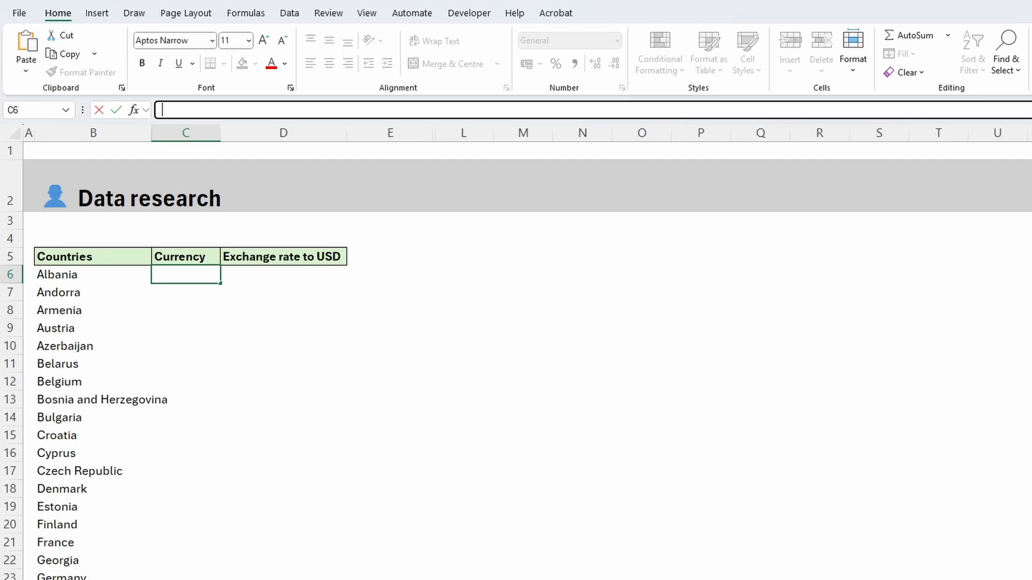
{"action": "type", "text": "=COPILOT(\"Can you give me on"}
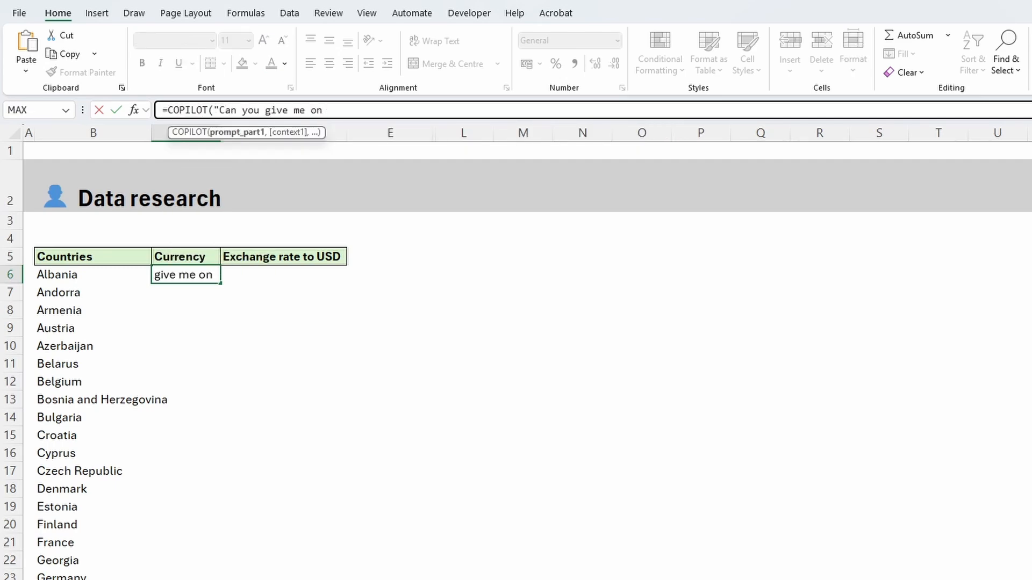
{"action": "type", "text": "ly currency code "}
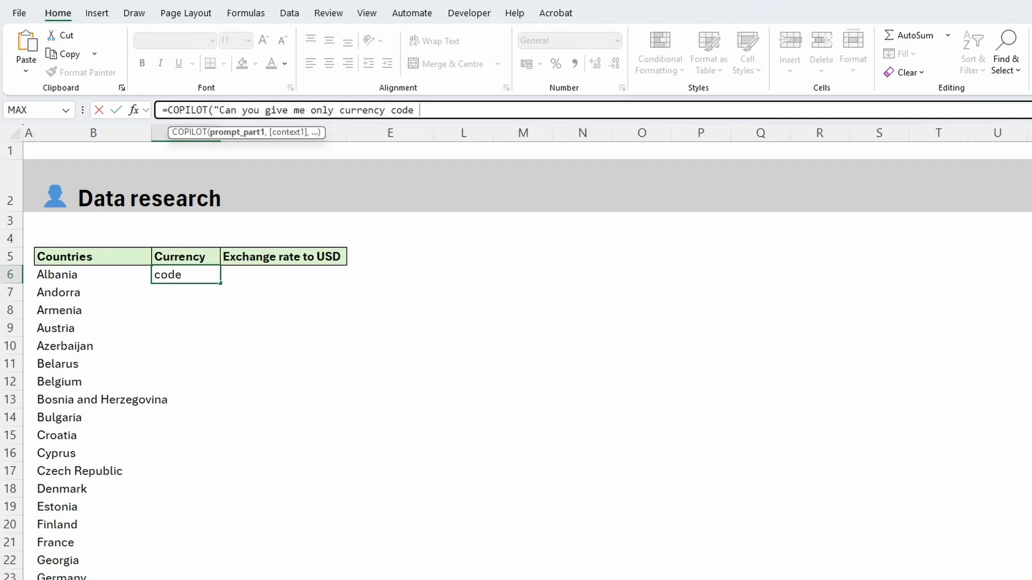
{"action": "type", "text": "and exchange rate"}
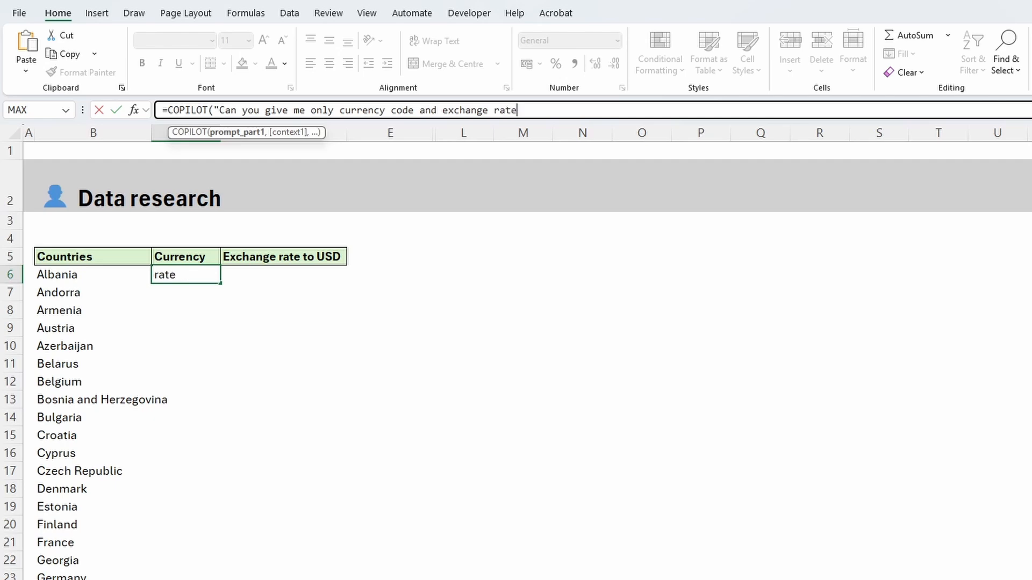
{"action": "type", "text": " to USD of the following cou"}
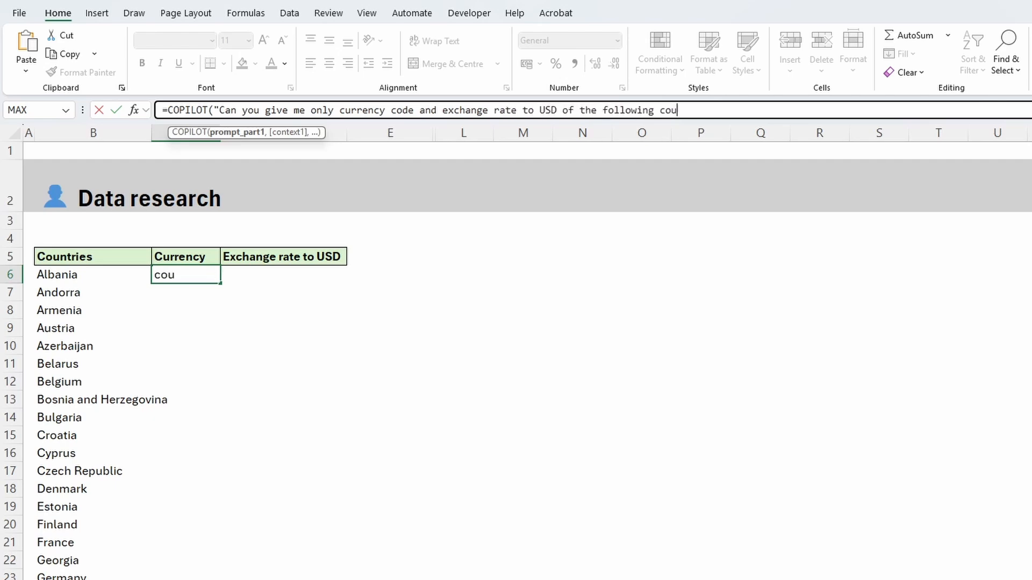
{"action": "type", "text": "ntries\","}
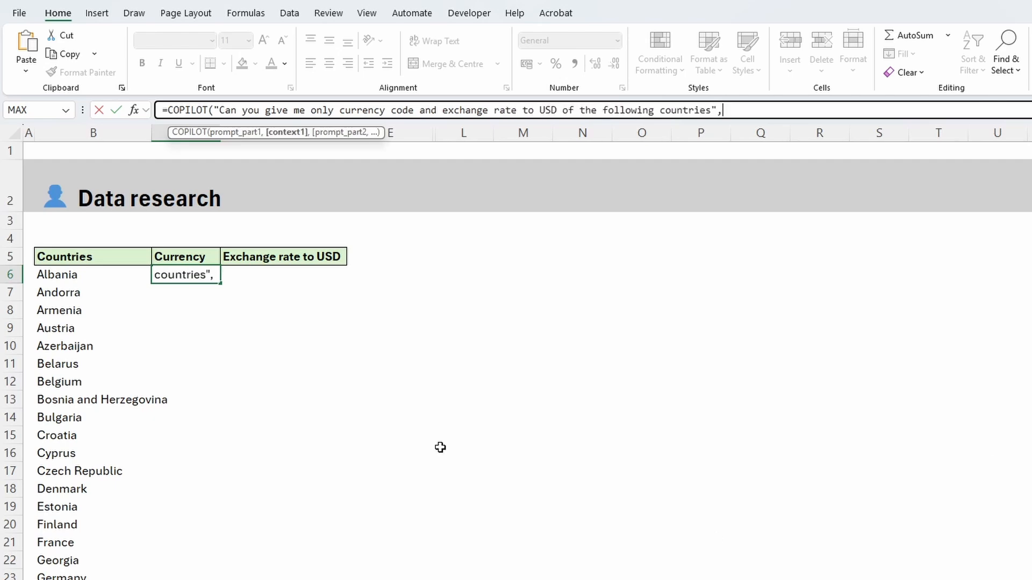
{"action": "left_click", "coordinate": [83, 272]}
{"action": "key", "text": "ctrl+shift+Down"}
{"action": "key", "text": "ctrl+BackSpace"}
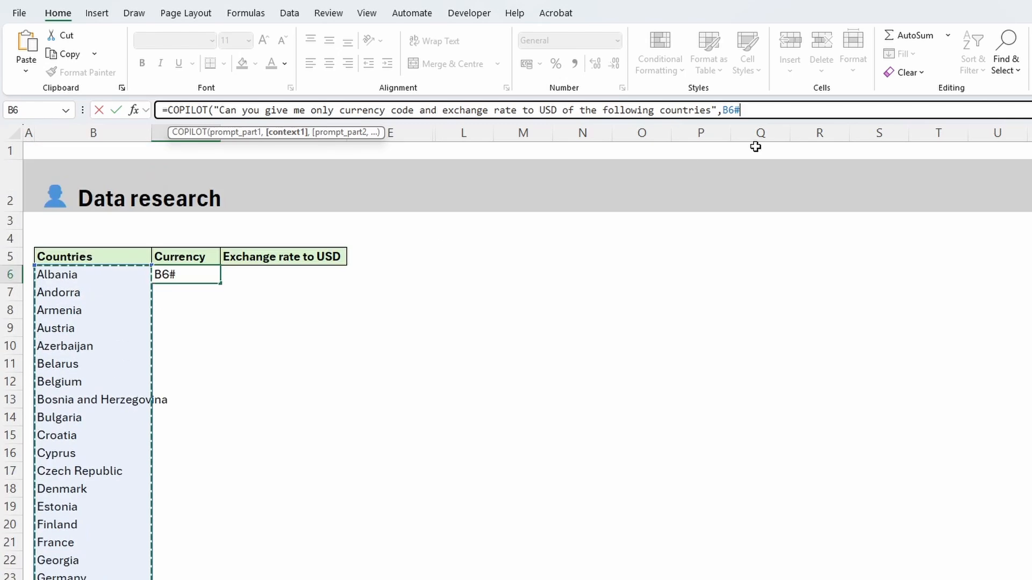
Add the second prompt "populate them as per these columns" with headers C5:D5 as its context, and commit the formula
{"action": "type", "text": ",\"pop"}
{"action": "type", "text": "ulat"}
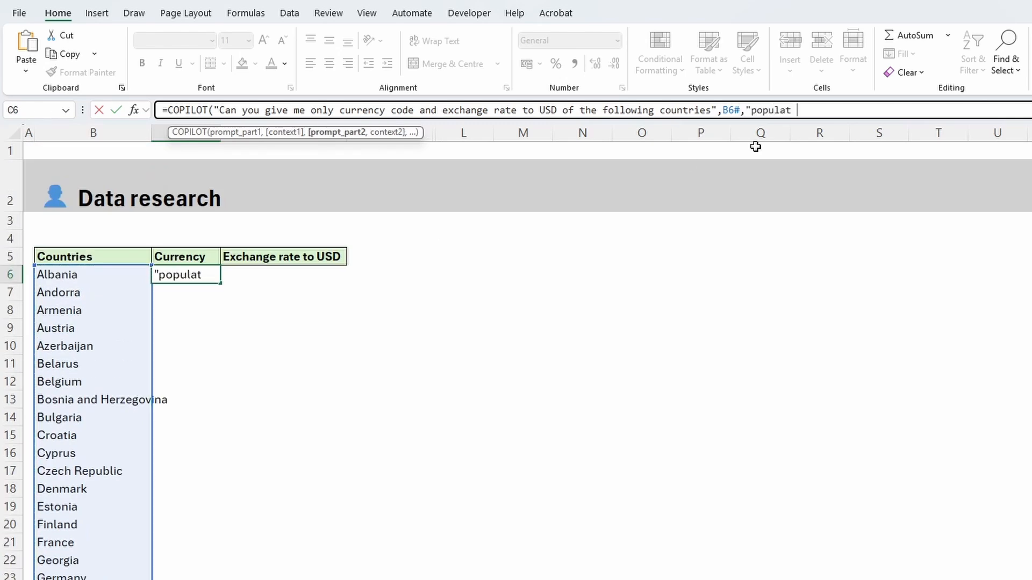
{"action": "type", "text": "e them as per these columns\","}
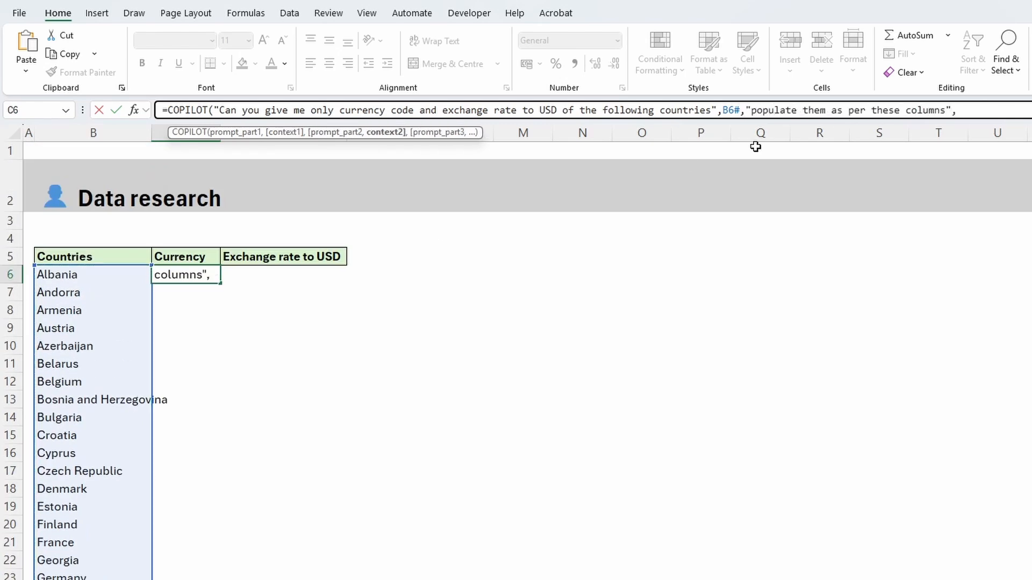
{"action": "left_click_drag", "start_coordinate": [177, 259], "coordinate": [289, 258]}
{"action": "type", "text": ")"}
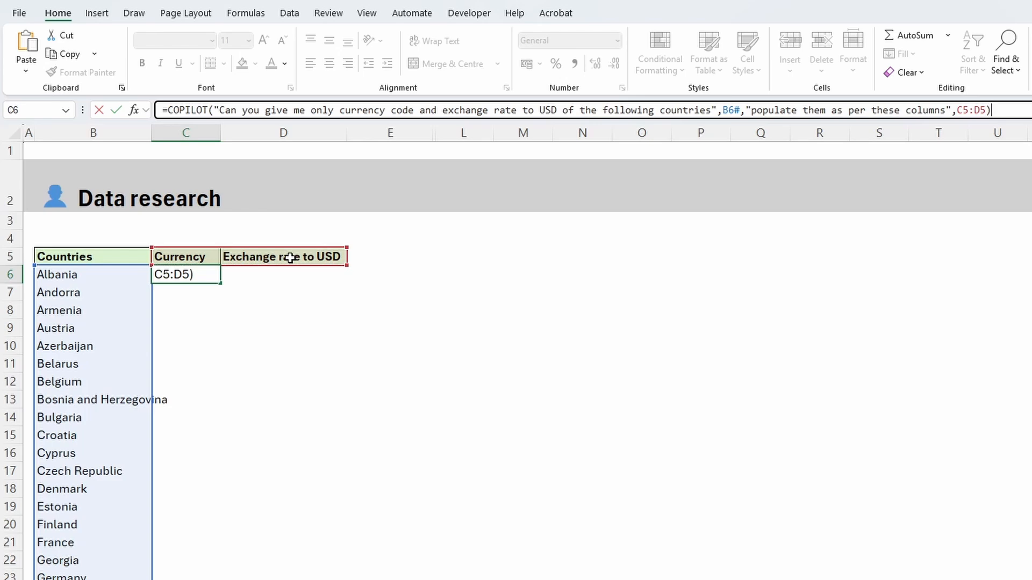
{"action": "key", "text": "Return"}
{"action": "left_click", "coordinate": [924, 378]}
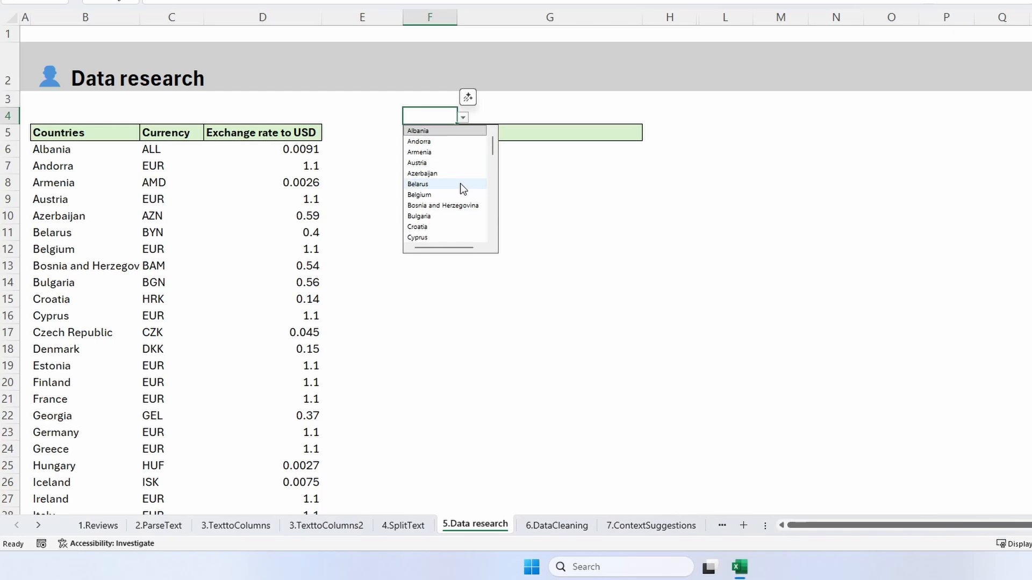
Choose Denmark as the country in F4 above the Airports header
{"action": "left_click", "coordinate": [458, 186]}
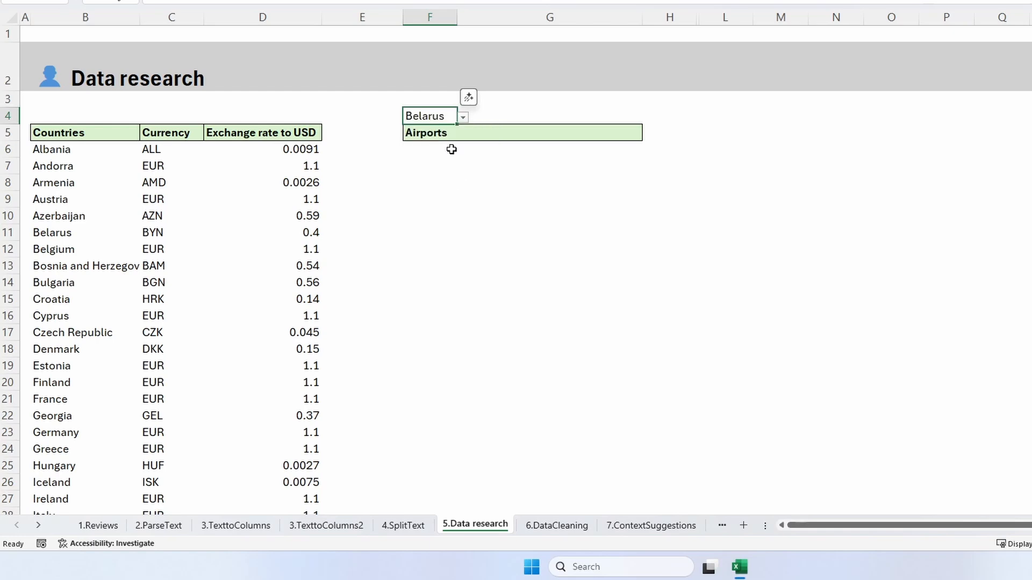
{"action": "left_click", "coordinate": [463, 117]}
{"action": "scroll", "coordinate": [463, 223], "scroll_direction": "down", "scroll_amount": 1}
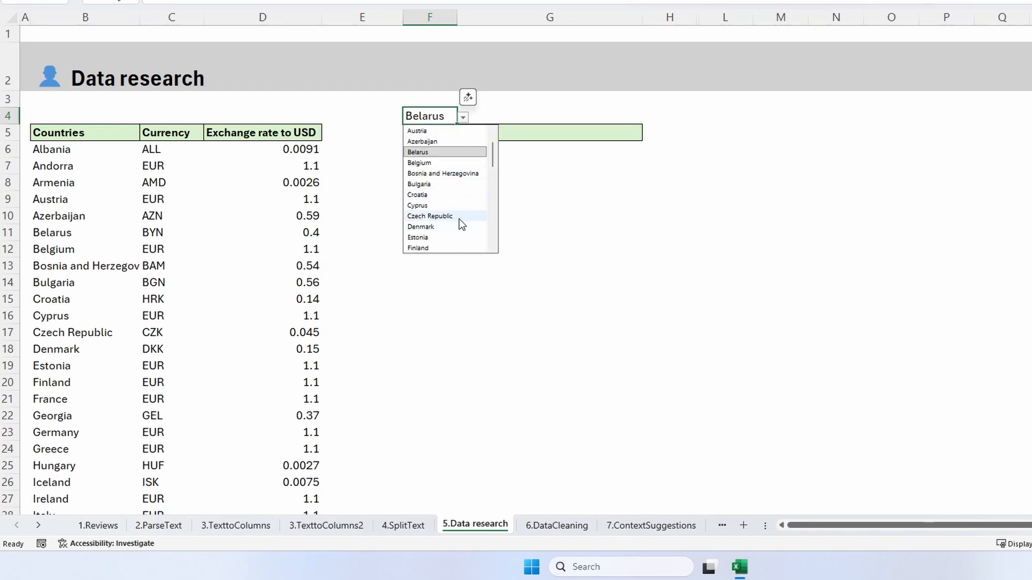
{"action": "left_click", "coordinate": [461, 228]}
{"action": "key", "text": "Return"}
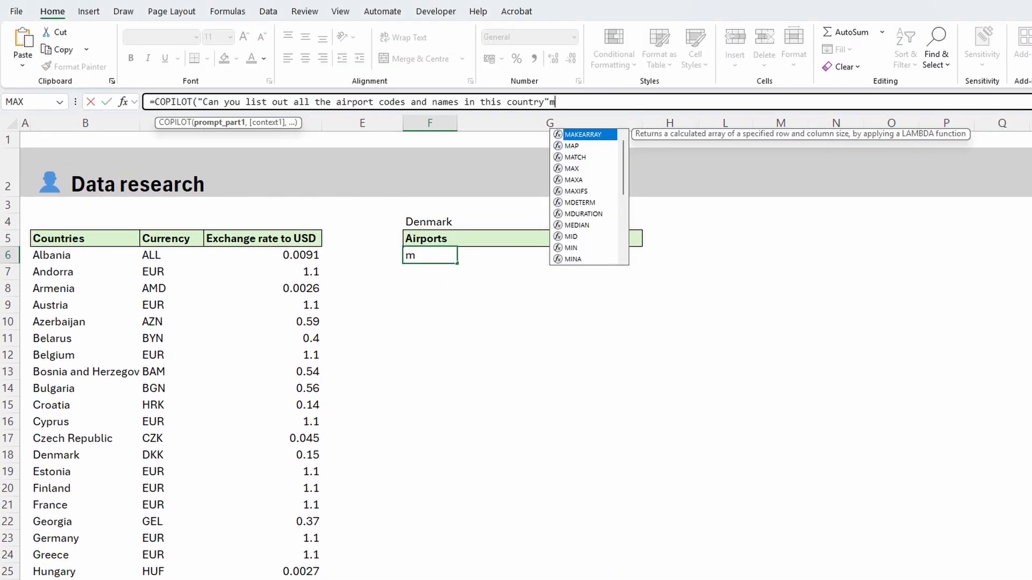
In F6, enter a COPILOT formula prompting "Can you list out all the airport codes and names in this country" with F4 as context
{"action": "key", "text": "BackSpace"}
{"action": "type", "text": ","}
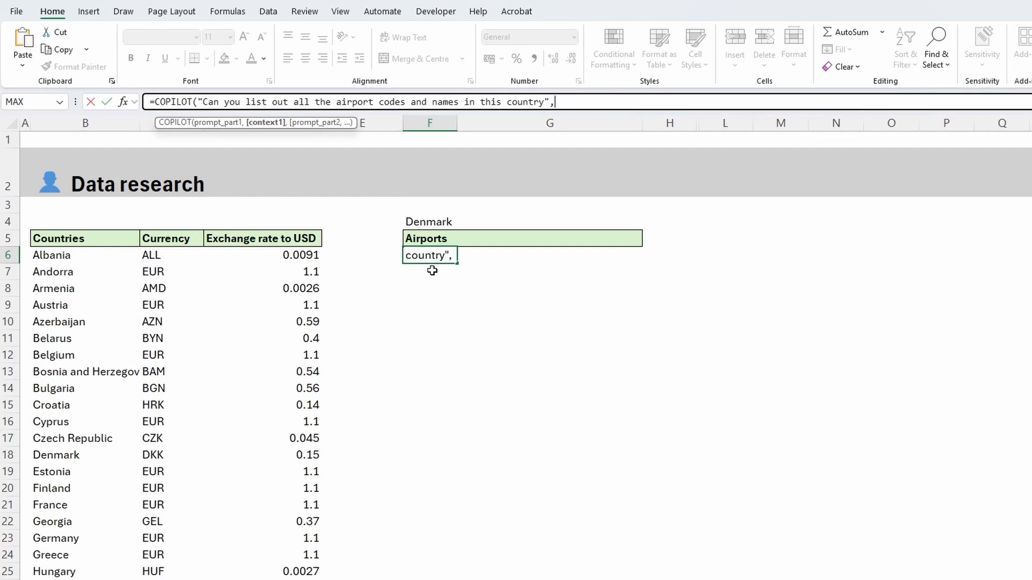
{"action": "left_click", "coordinate": [427, 221]}
{"action": "key", "text": "Return"}
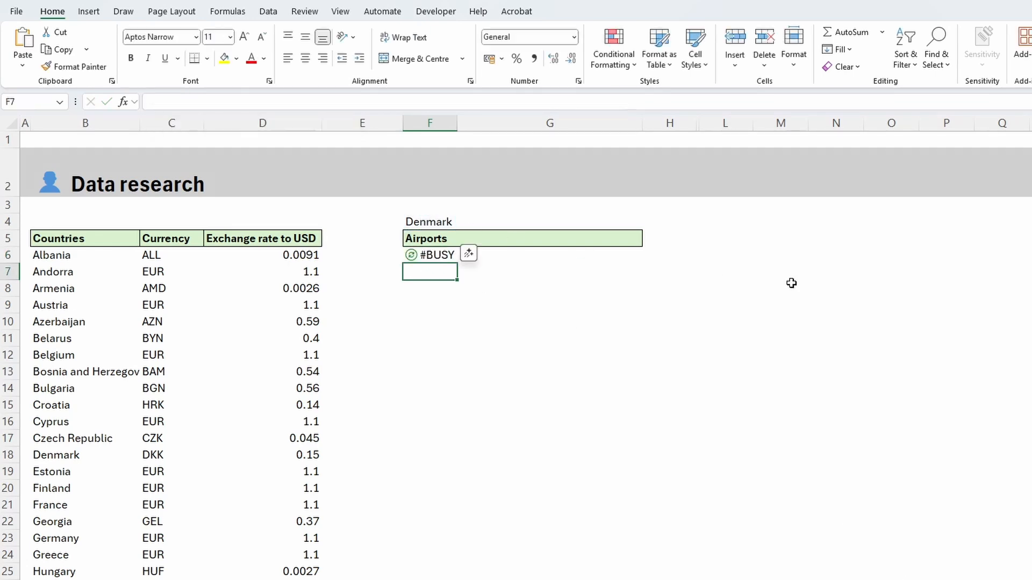
{"action": "left_click", "coordinate": [890, 239]}
Change the country in F4 to France so that the airport list below it is regenerated
{"action": "left_click", "coordinate": [446, 222]}
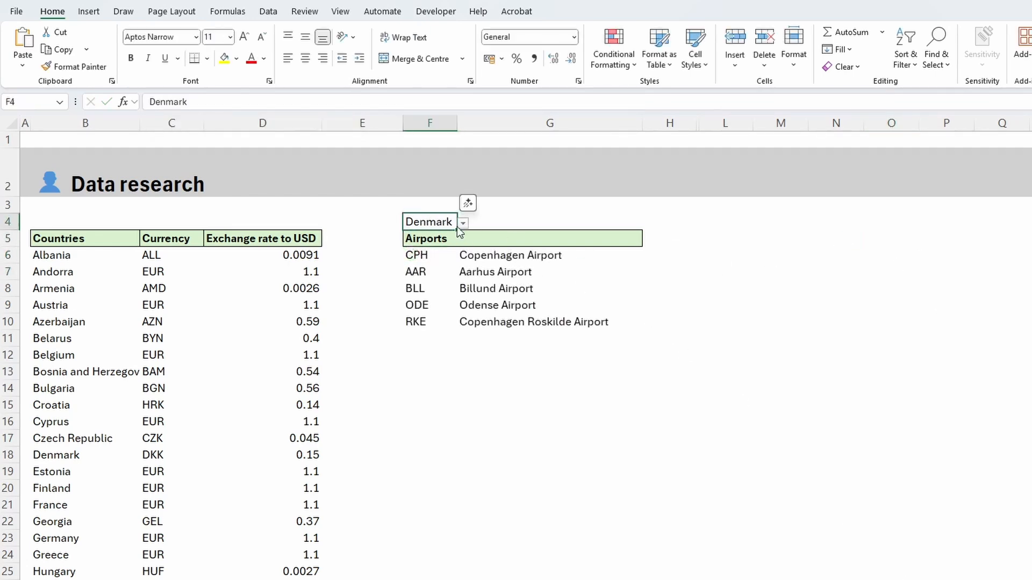
{"action": "left_click", "coordinate": [463, 223]}
{"action": "left_click", "coordinate": [449, 323]}
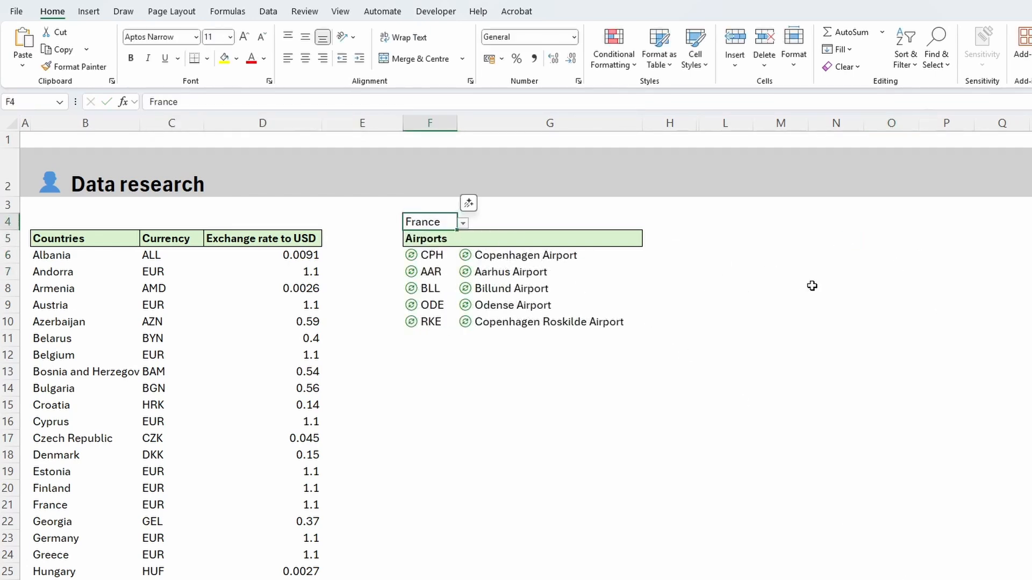
{"action": "left_click", "coordinate": [862, 277]}
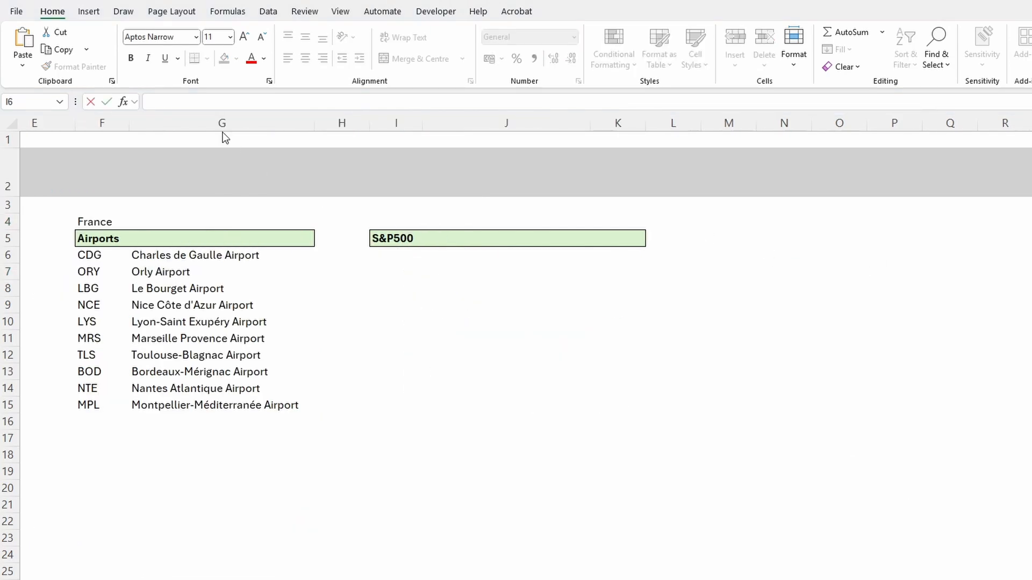
In I6, enter a COPILOT formula prompting "Can you list out the top 20 companies in the S&P500, return their Code, Name and price of stock unit"
{"action": "left_click", "coordinate": [227, 102]}
{"action": "type", "text": "=COPILOT("}
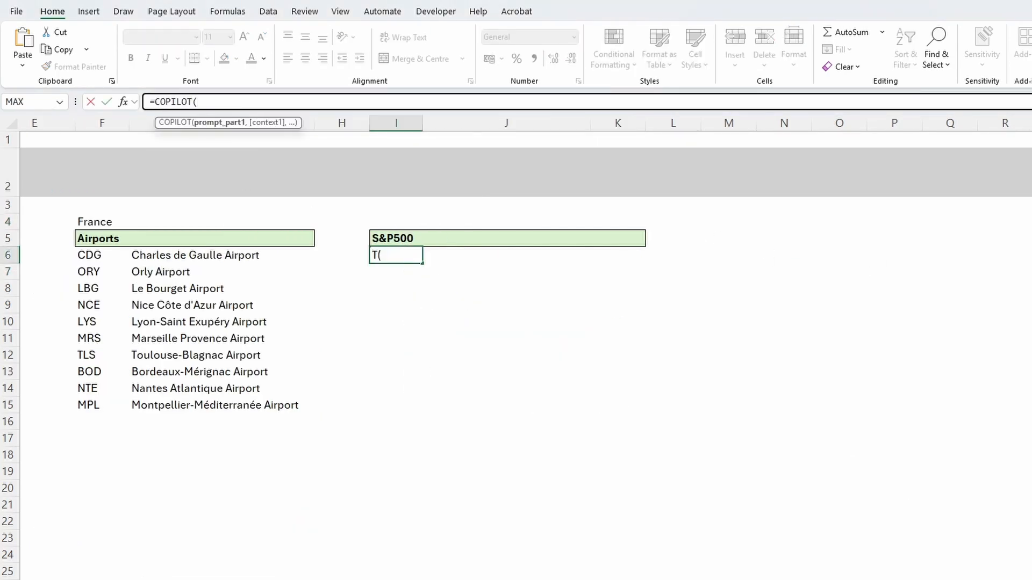
{"action": "type", "text": "\"Can you list out the top 20 companies in the S&P500, return their Code, Name and price of stock unit"}
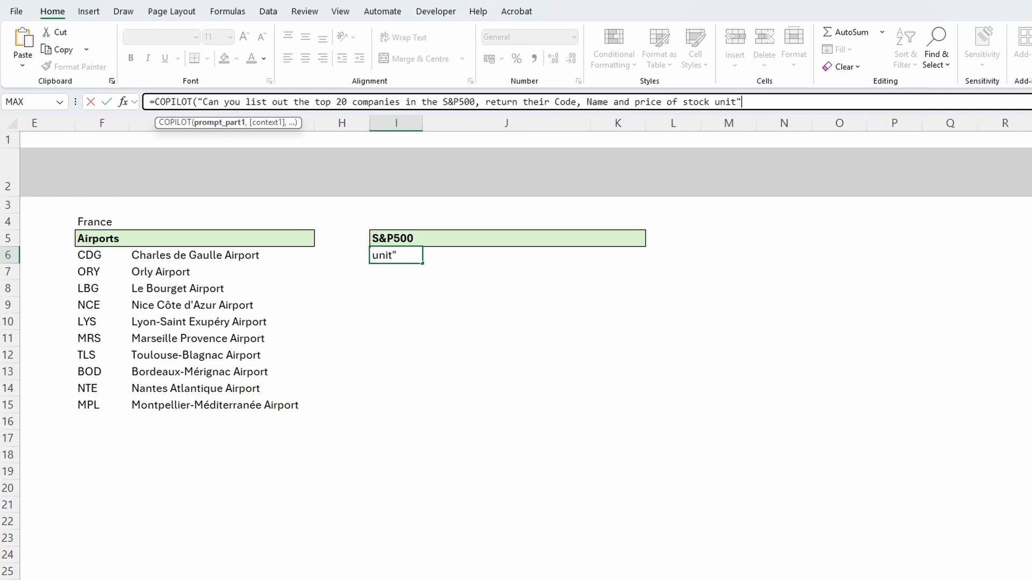
{"action": "type", "text": "\")"}
{"action": "key", "text": "Return"}
{"action": "left_click", "coordinate": [1005, 338]}
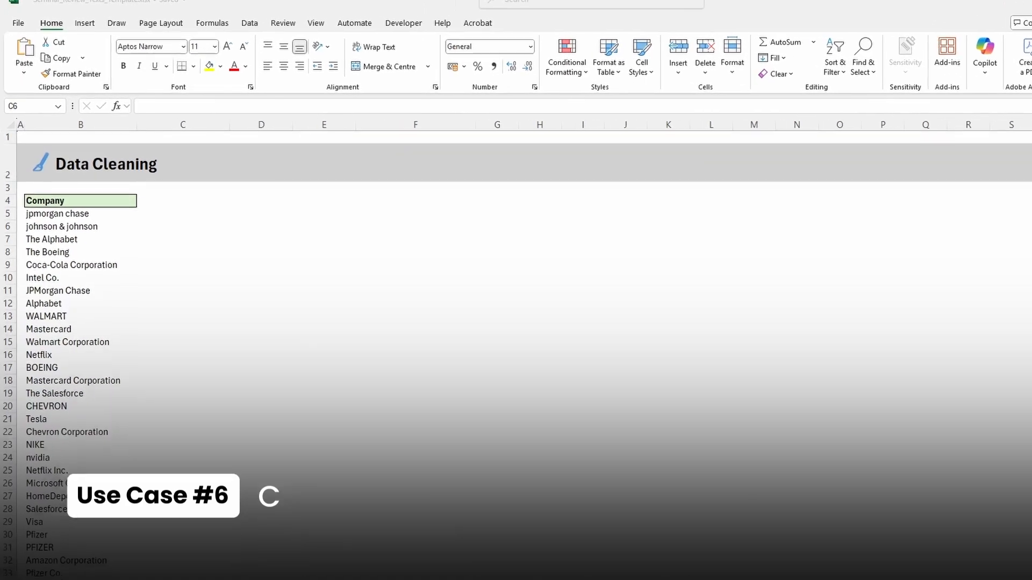
In C5 of the Data Cleaning sheet, enter a COPILOT formula prompting "Can you write in a consistent way the following company names" with B5:B54 as context
{"action": "left_click", "coordinate": [138, 202]}
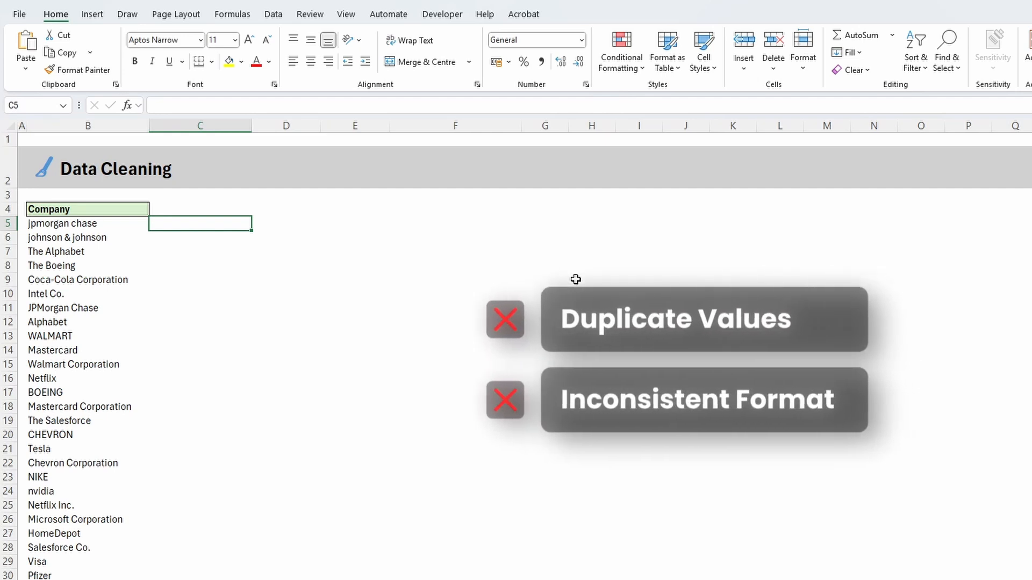
{"action": "type", "text": "=cop"}
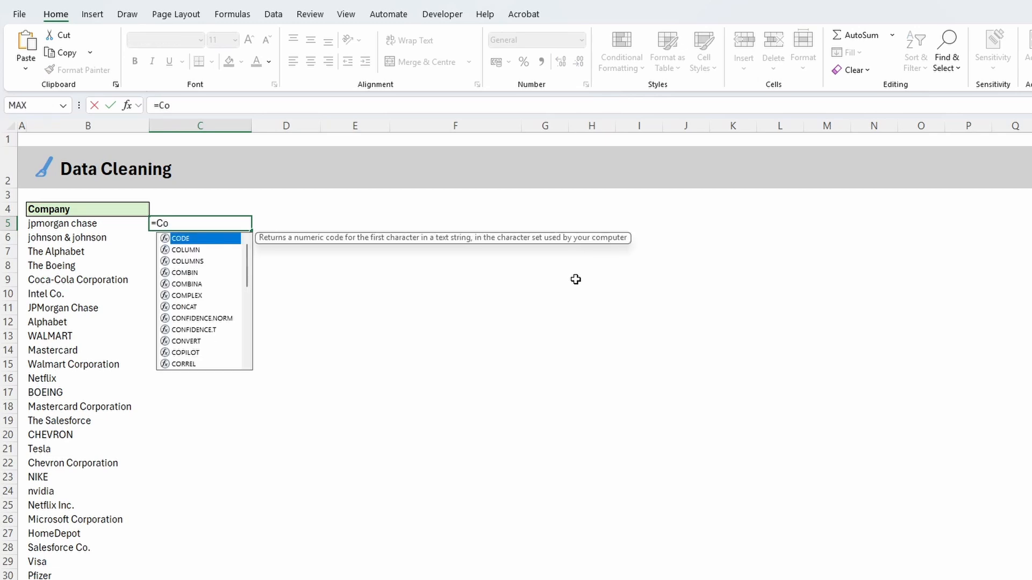
{"action": "key", "text": "Tab"}
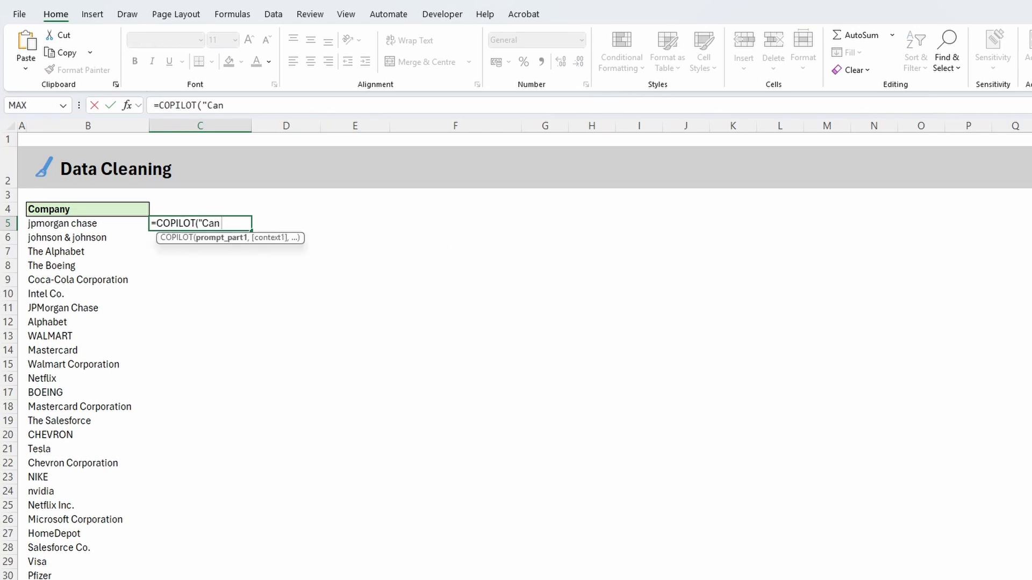
{"action": "type", "text": "\"Can you write in a con"}
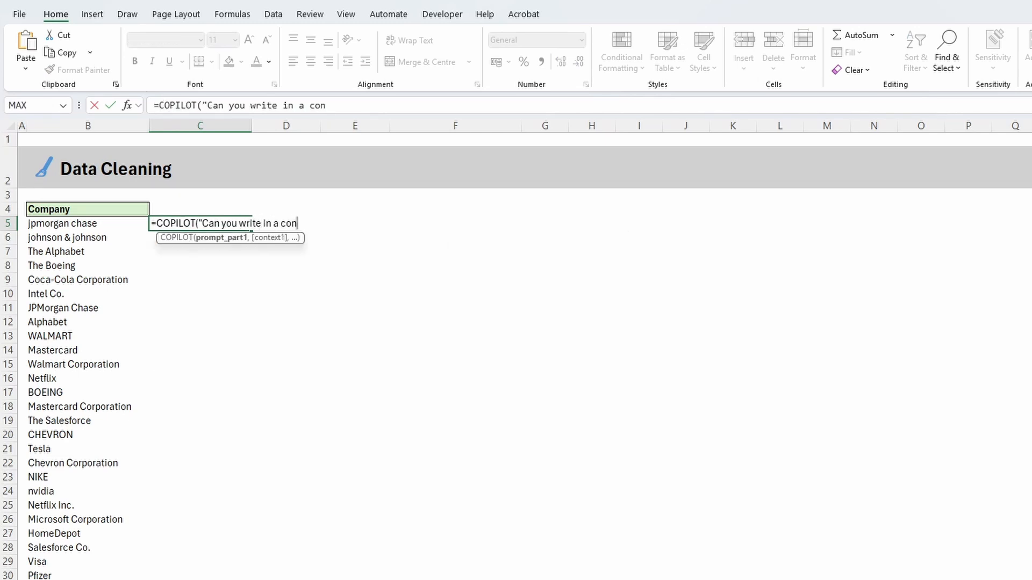
{"action": "type", "text": "sistent way the followi"}
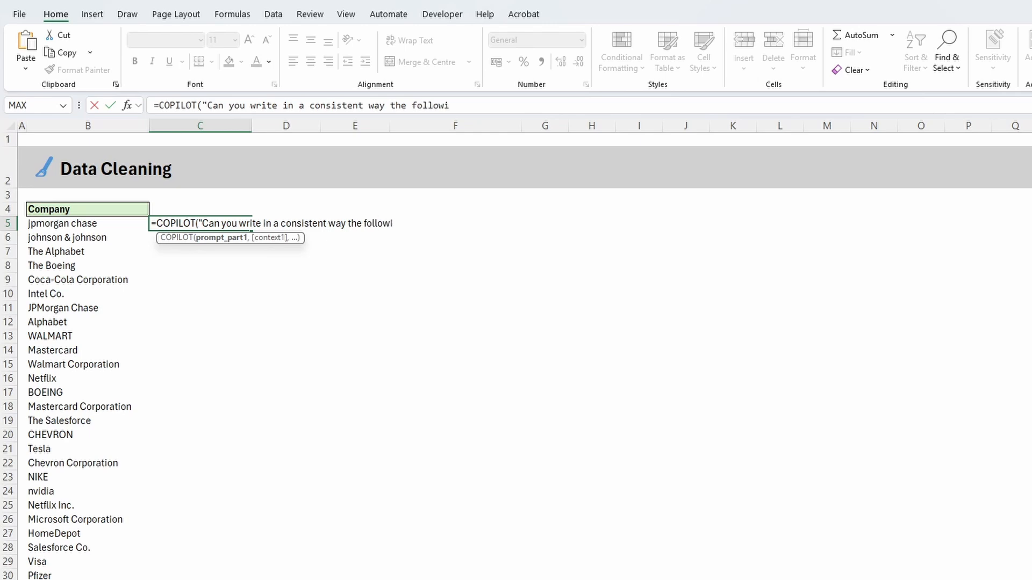
{"action": "type", "text": "ng company names\","}
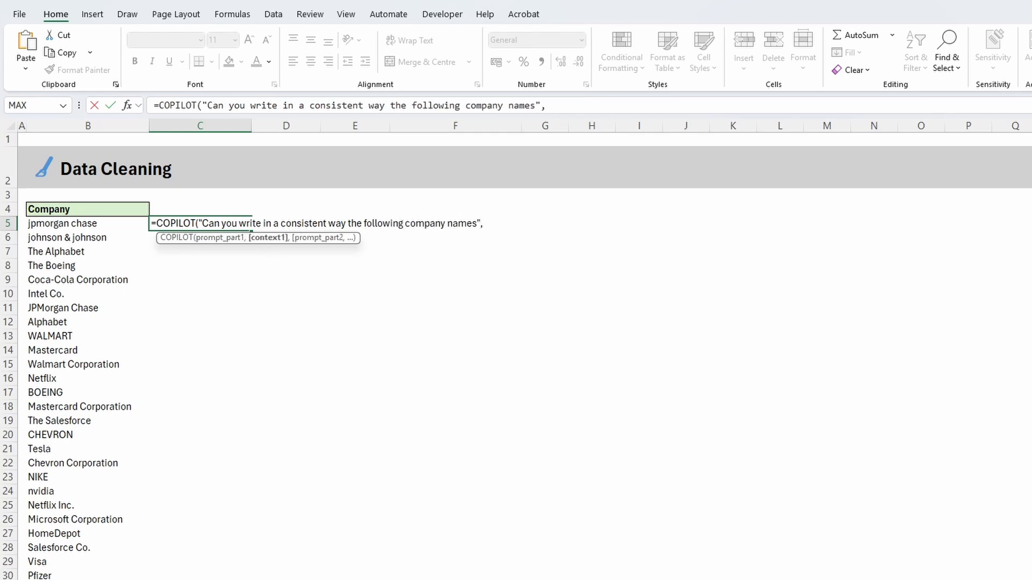
{"action": "key", "text": "Left"}
{"action": "key", "text": "ctrl+shift+Down"}
{"action": "type", "text": ")"}
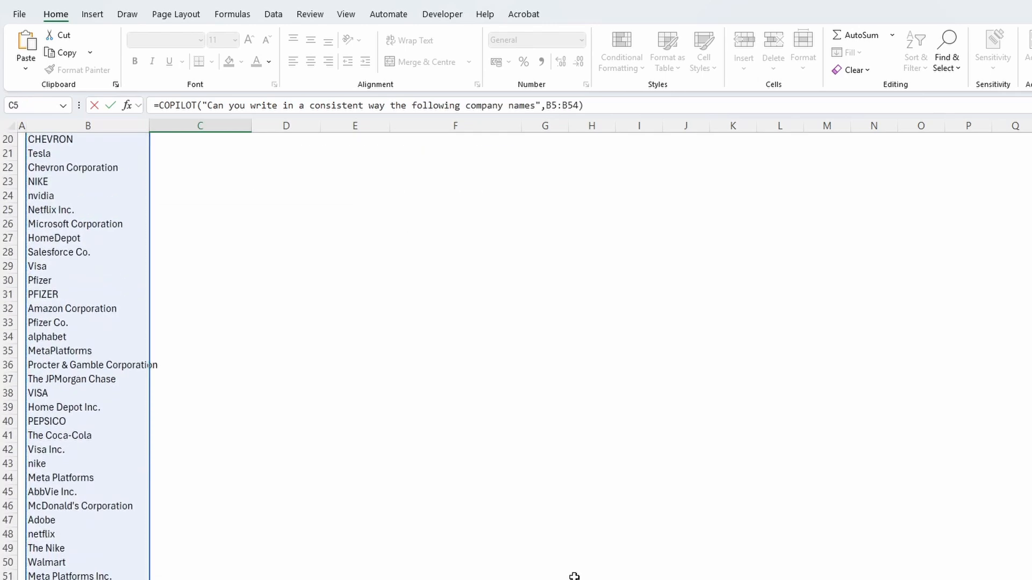
{"action": "key", "text": "Return"}
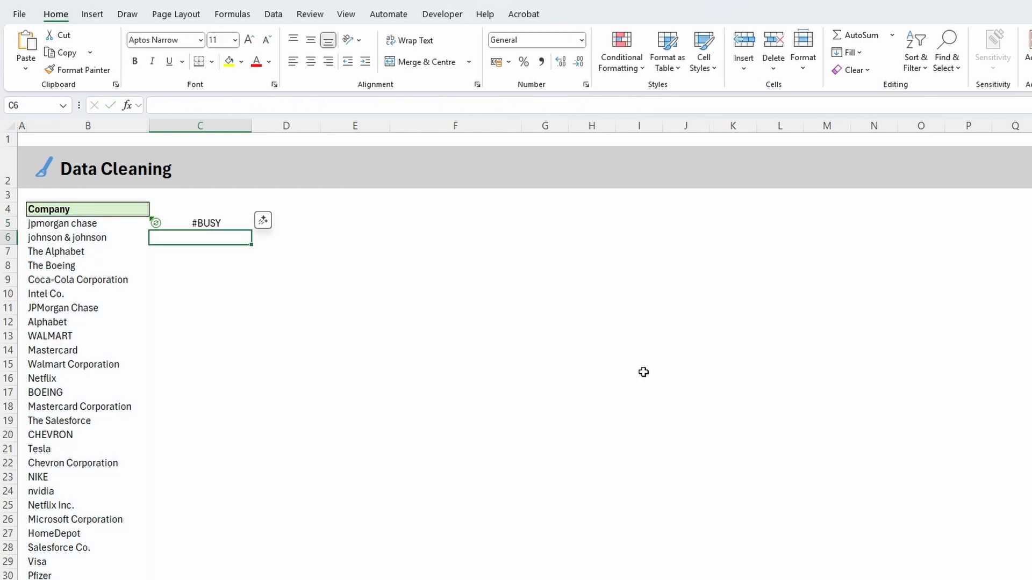
{"action": "left_click", "coordinate": [643, 366]}
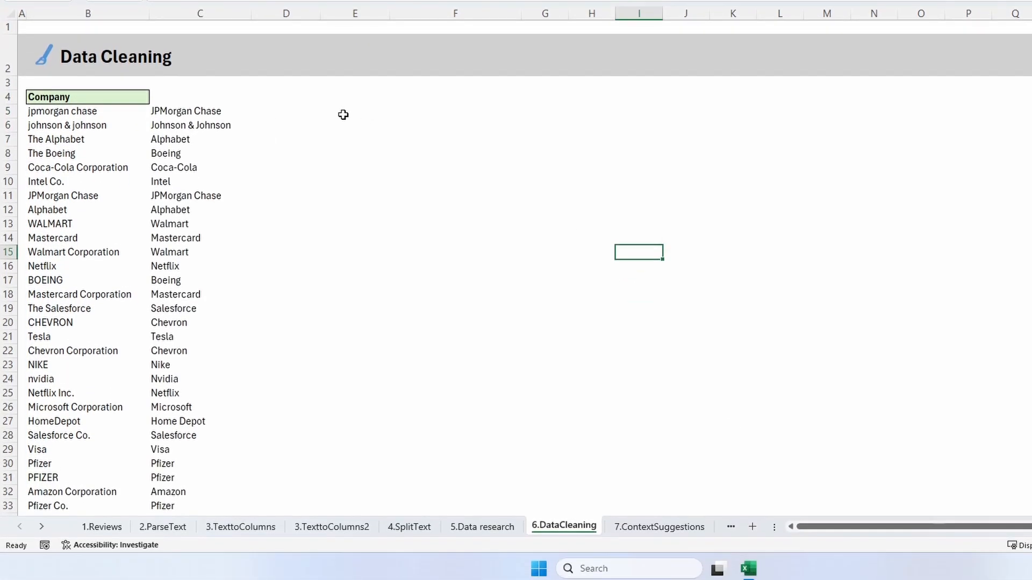
Start a COPILOT formula in D5: "Can you give a unique list of values of these companies, make sure to use the same name registered in the S&P500"
{"action": "left_click", "coordinate": [282, 112]}
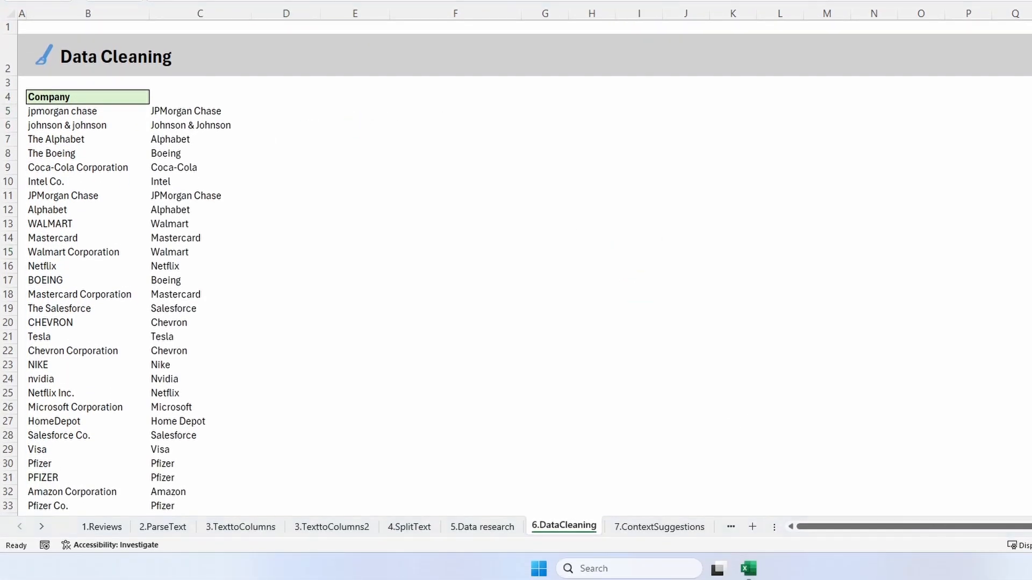
{"action": "left_click", "coordinate": [268, 116]}
{"action": "type", "text": "="}
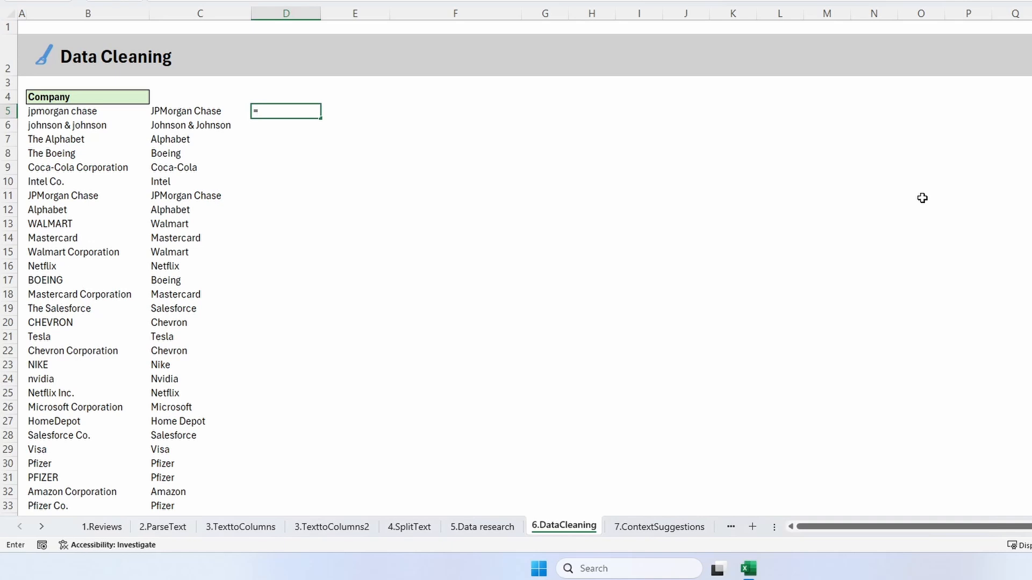
{"action": "type", "text": "COPILOT(\" Can you give a unique list of"}
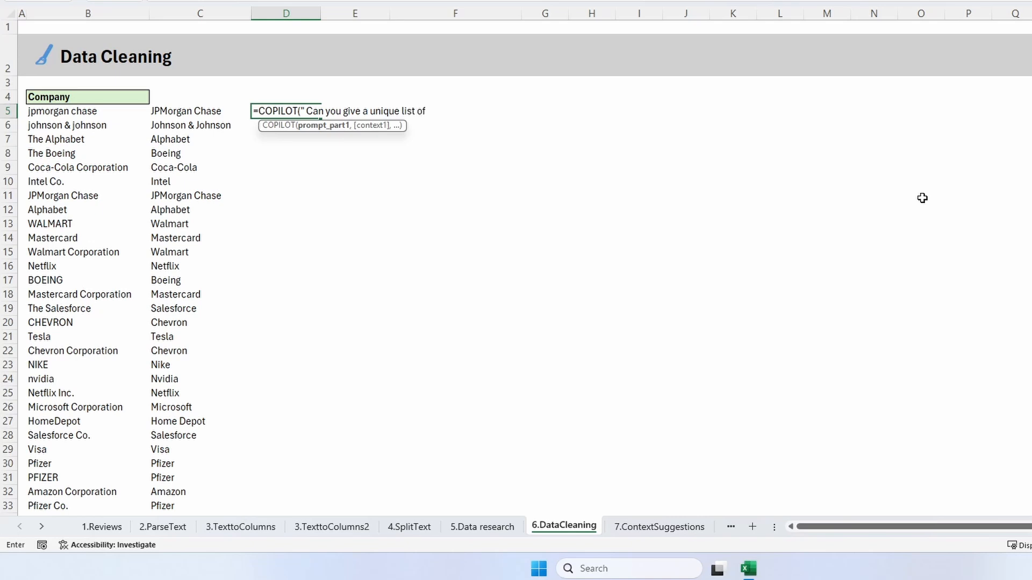
{"action": "type", "text": " values of these compani"}
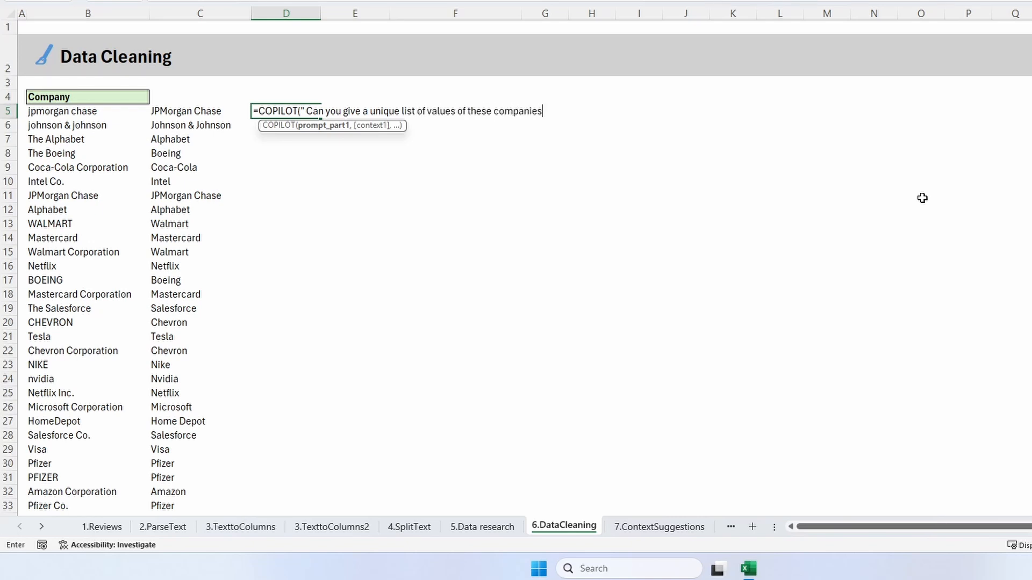
{"action": "type", "text": "e same name registered in the S&P500"}
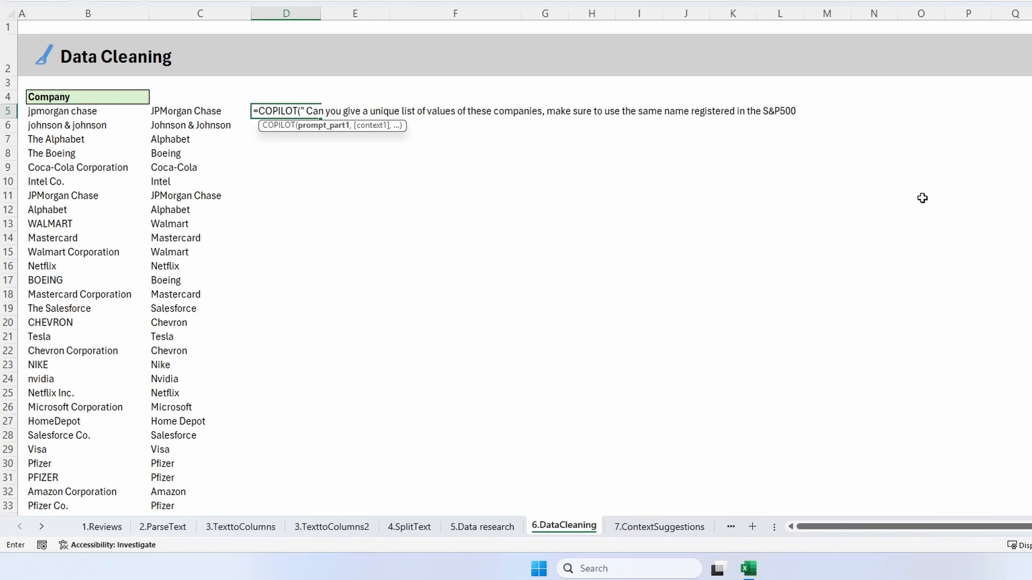
{"action": "type", "text": ","}
Add the whole spilled list of cleaned company names, C5#, as the prompt's context and commit the D5 formula
{"action": "left_click", "coordinate": [224, 114]}
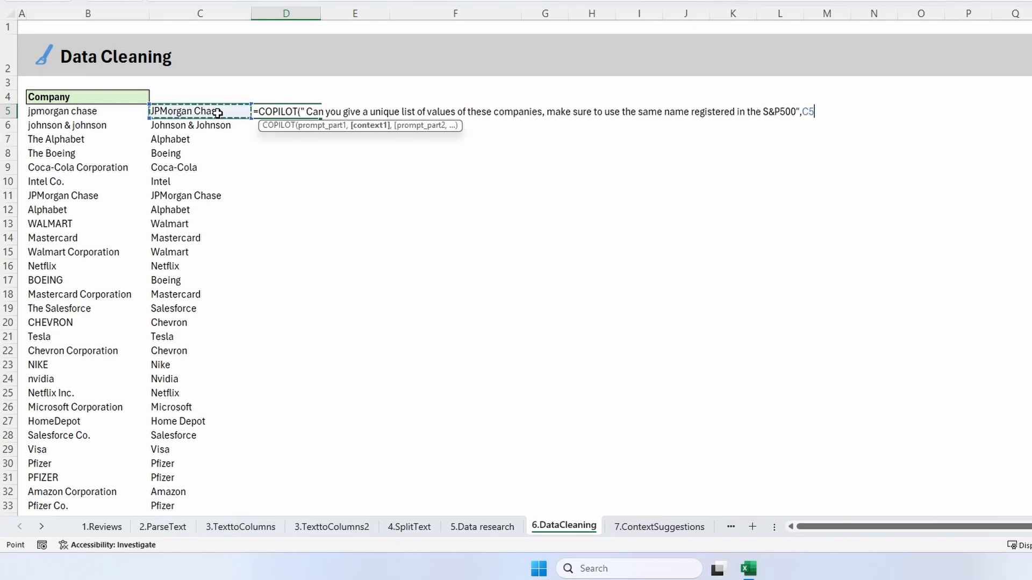
{"action": "scroll", "coordinate": [215, 110], "scroll_direction": "down", "scroll_amount": 6}
{"action": "scroll", "coordinate": [214, 110], "scroll_direction": "up", "scroll_amount": 7}
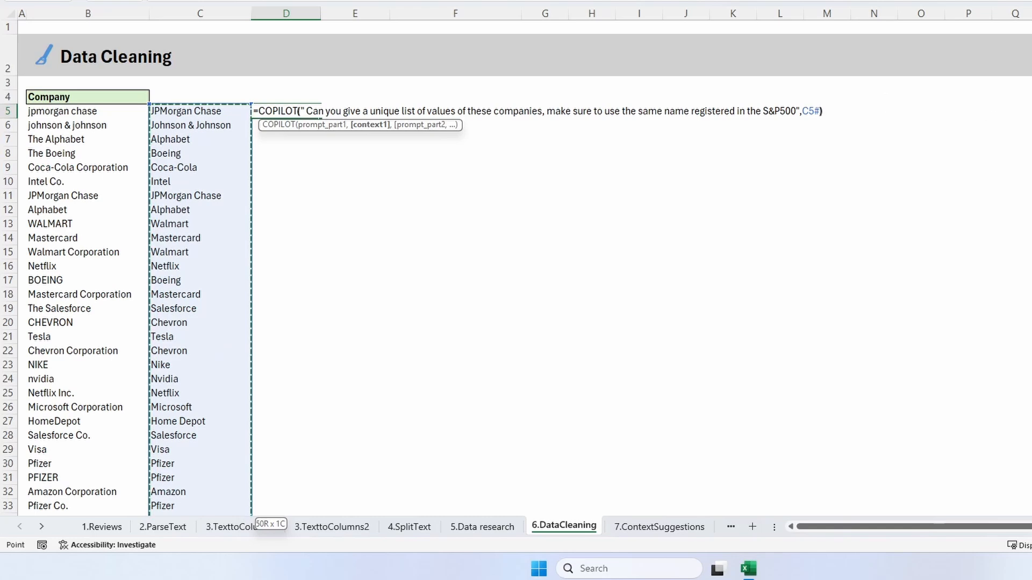
{"action": "type", "text": ")"}
{"action": "key", "text": "Return"}
{"action": "left_click", "coordinate": [981, 125]}
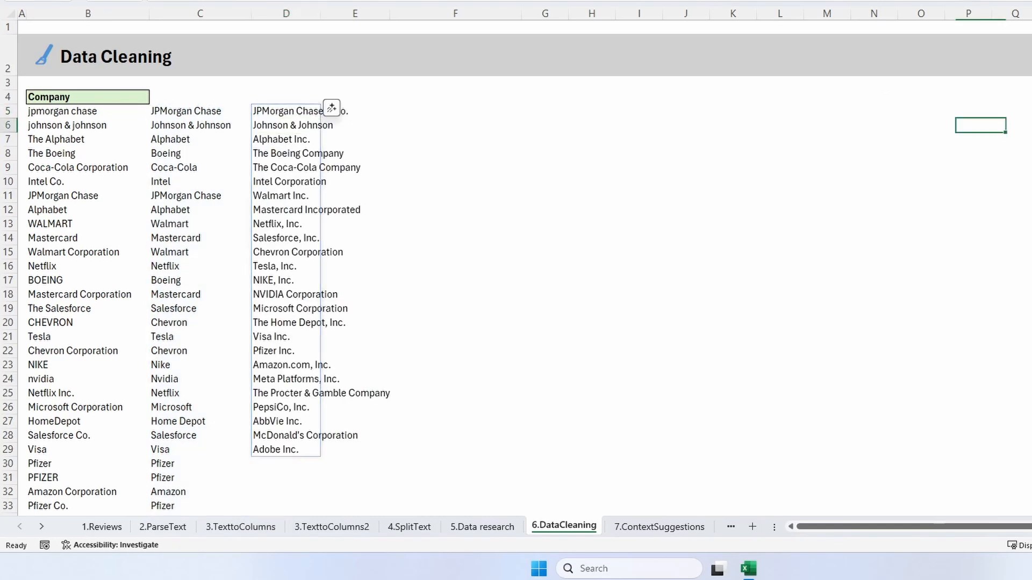